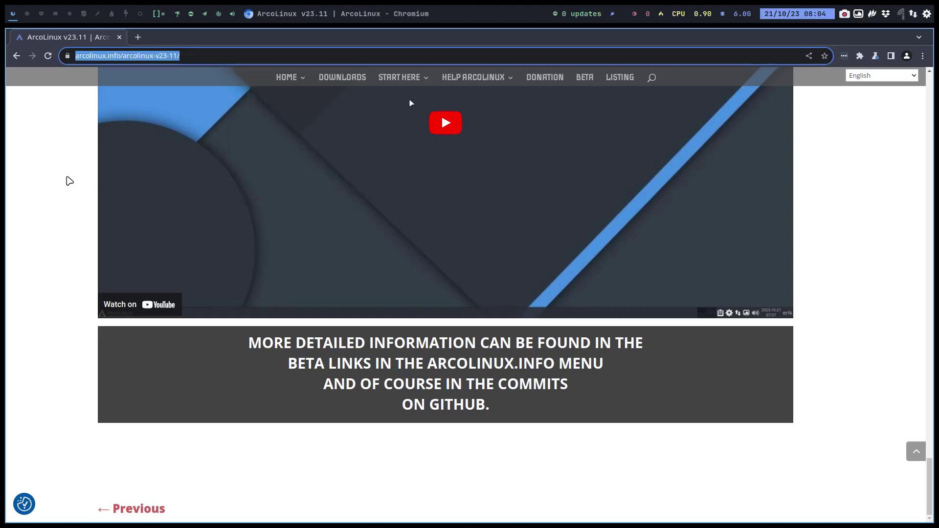
- Close the ArcoLinux v23.11 page in Chromium and launch the VirtualBox Manager
key(super+q)
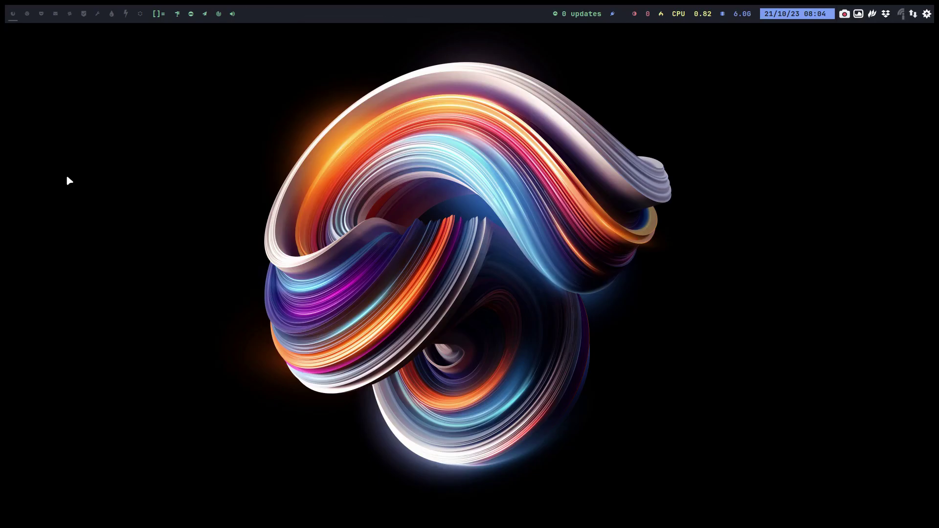
key(super+v)
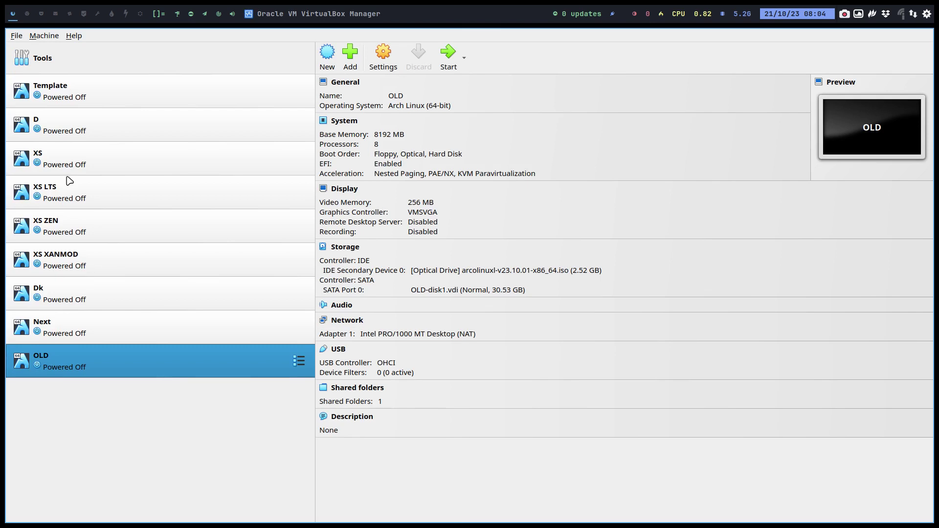
- Clone the Template machine into a new full clone named Plasma
right_click(72, 85)
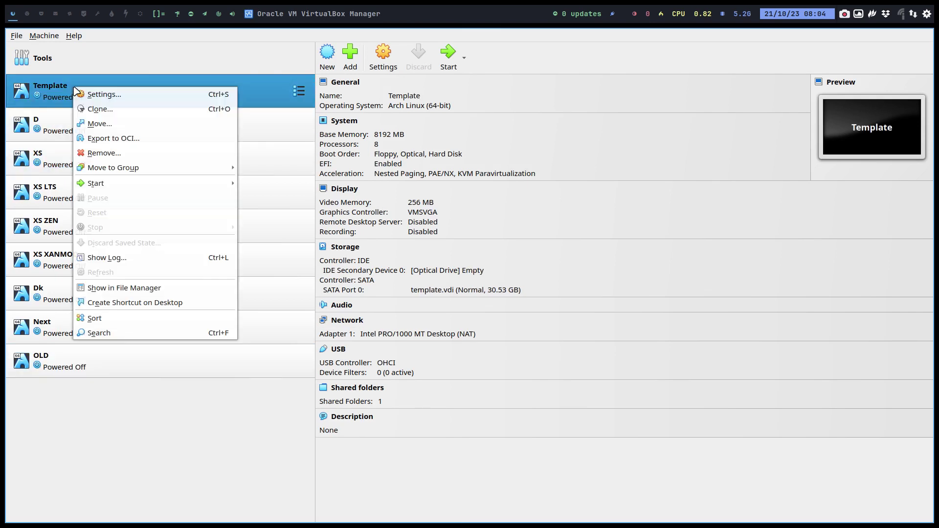
click(108, 110)
drag(516, 219, 431, 218)
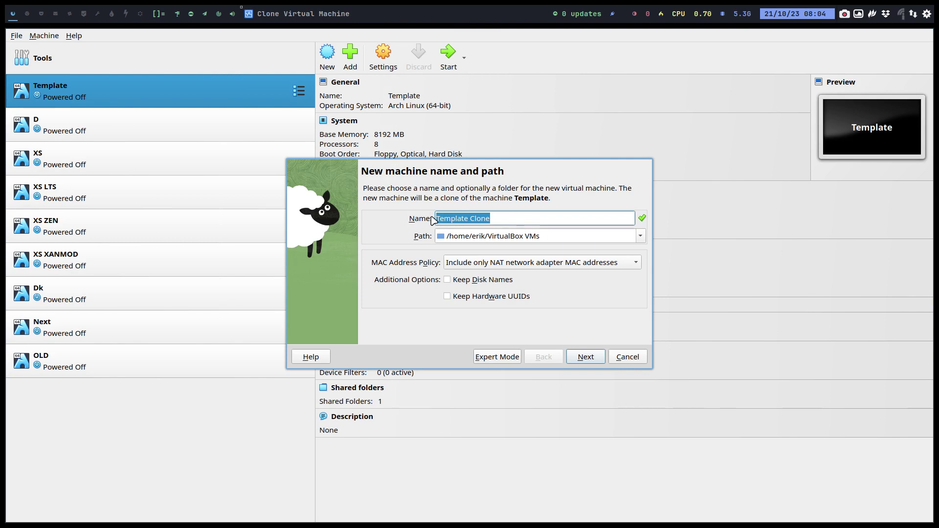
text(Machine)
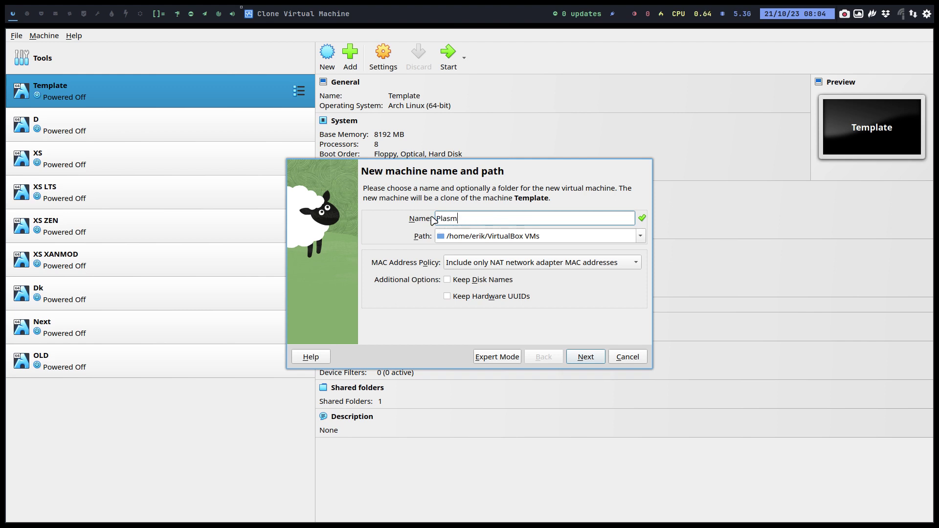
key(Return)
click(596, 357)
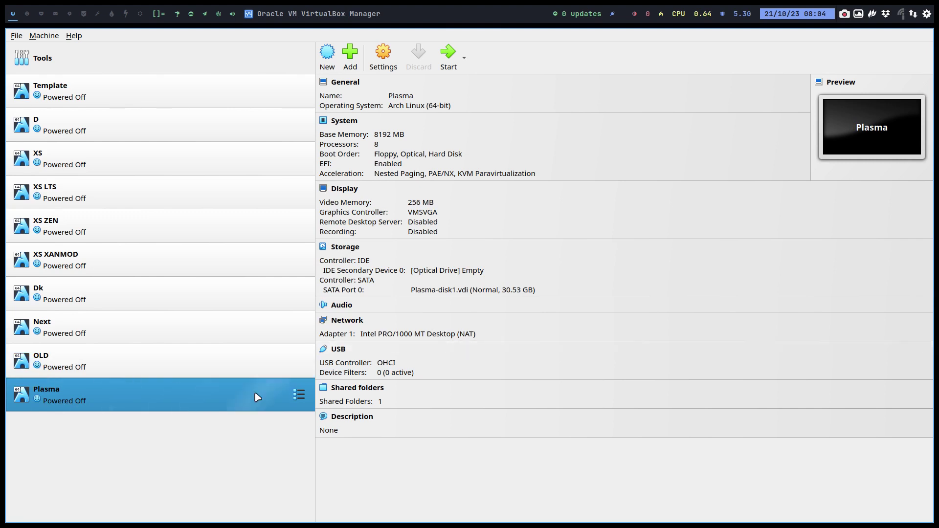
- Open a disk file chooser for Plasma's empty optical drive and browse the Projects folders
click(464, 270)
click(526, 294)
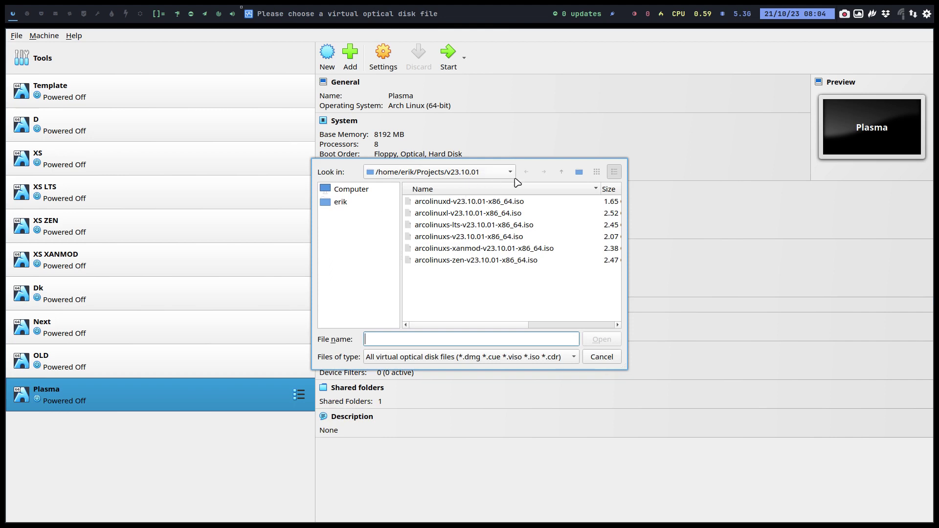
click(557, 173)
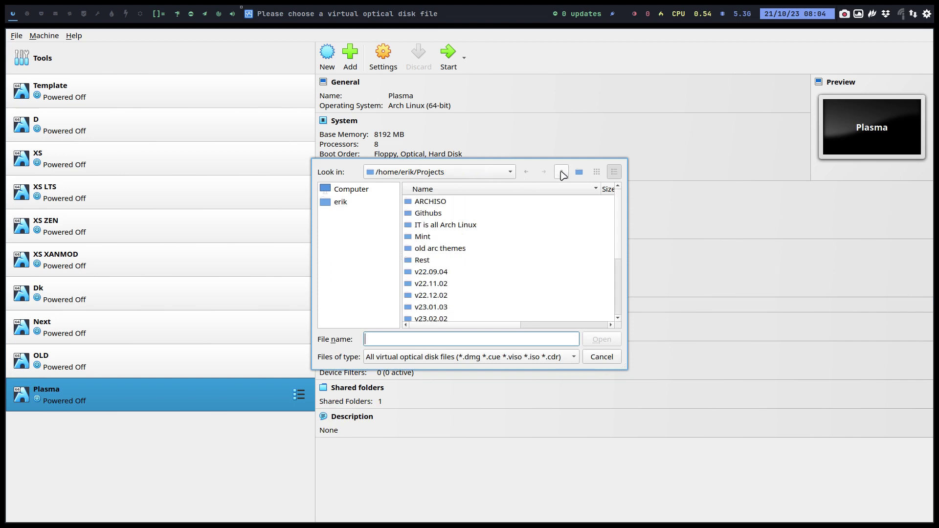
scroll(503, 241, down, 2)
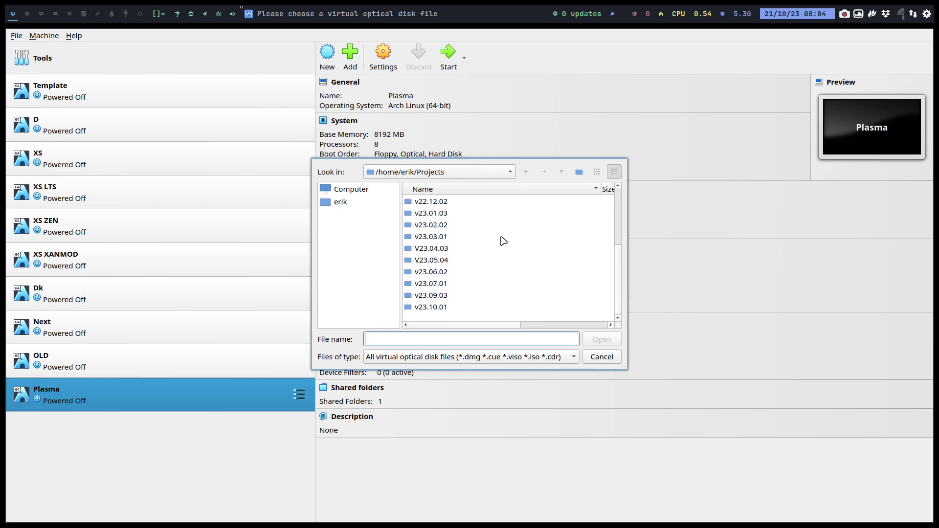
double_click(449, 283)
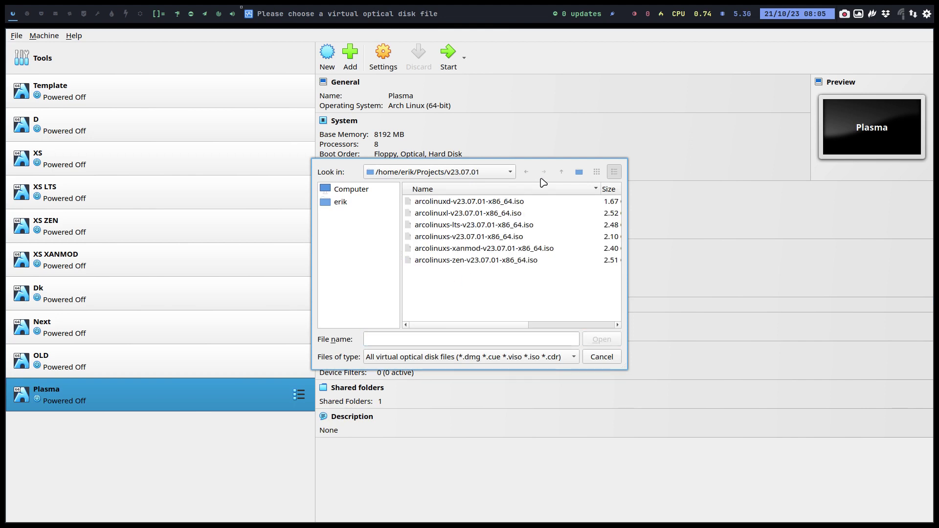
- Load arcolinuxb-plasma-v23.09.03-x86_64.iso from Projects/v23.09.03 into the optical drive
click(561, 172)
scroll(469, 279, down, 1)
scroll(454, 297, down, 2)
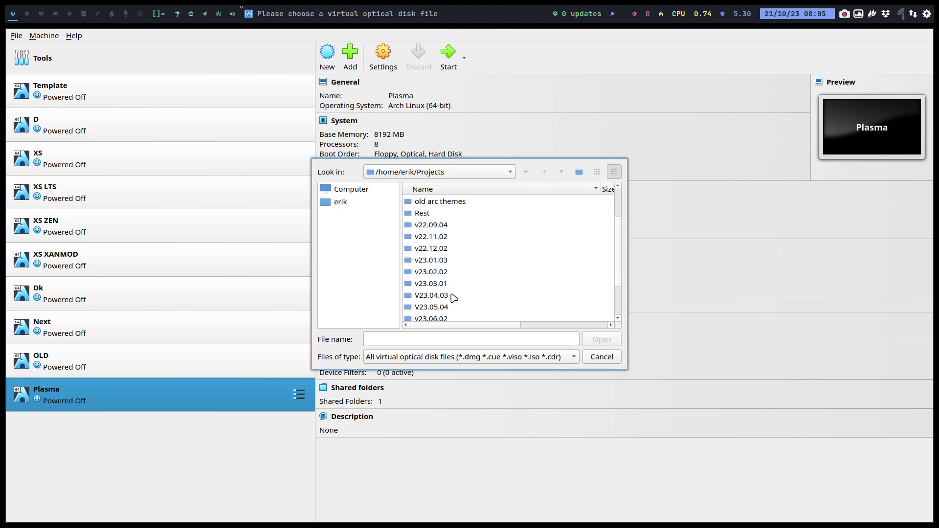
double_click(447, 307)
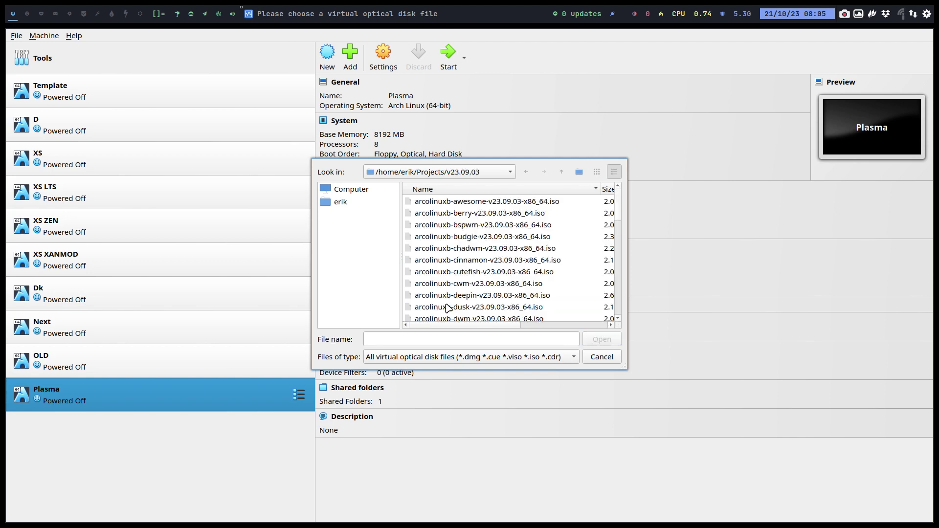
scroll(483, 278, down, 2)
scroll(483, 278, down, 4)
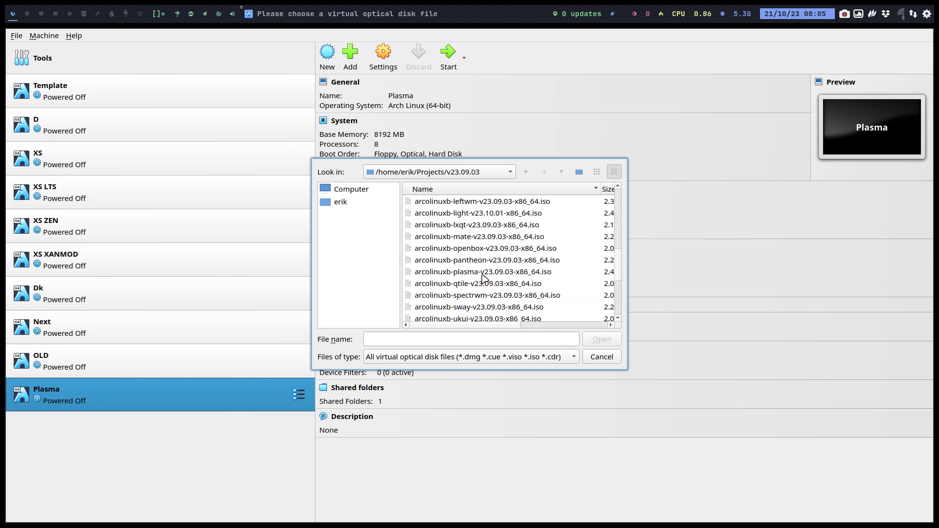
click(483, 274)
click(593, 343)
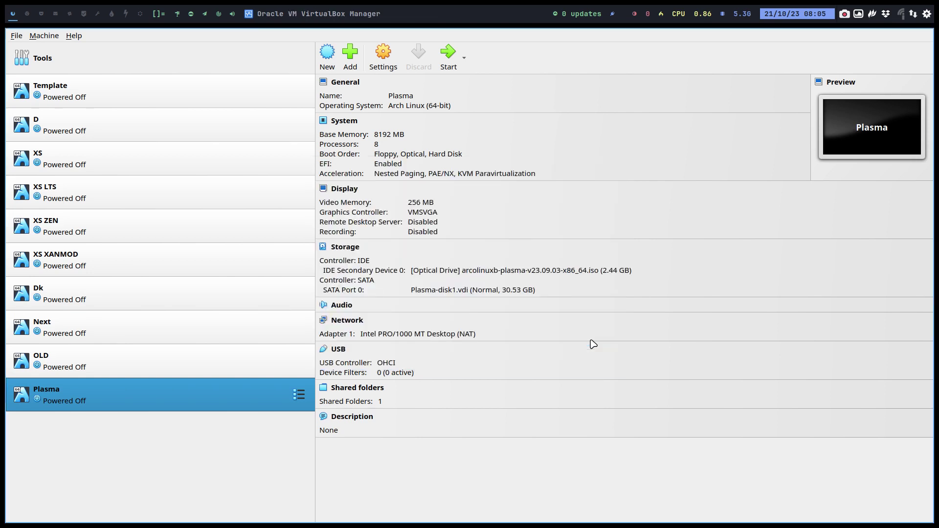
- Start the Plasma VM, then bring the VirtualBox Manager back into focus
click(444, 65)
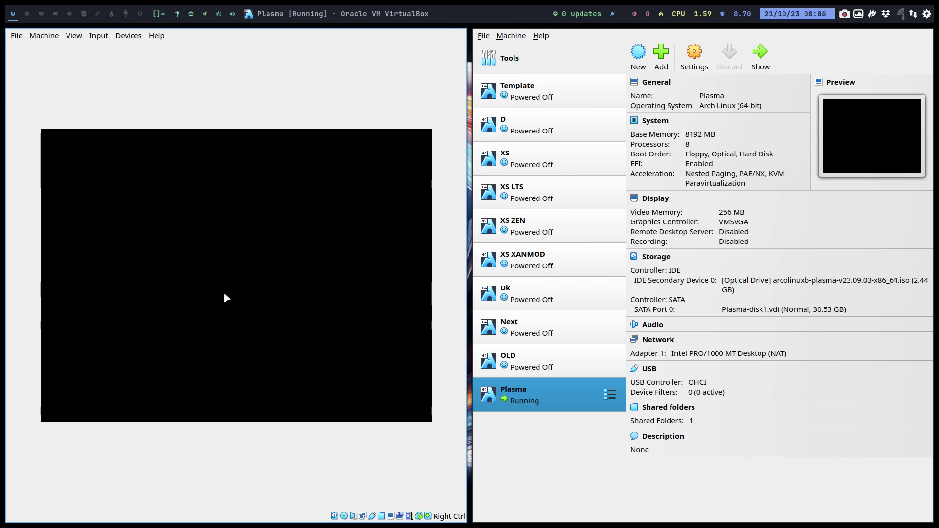
key(super+j)
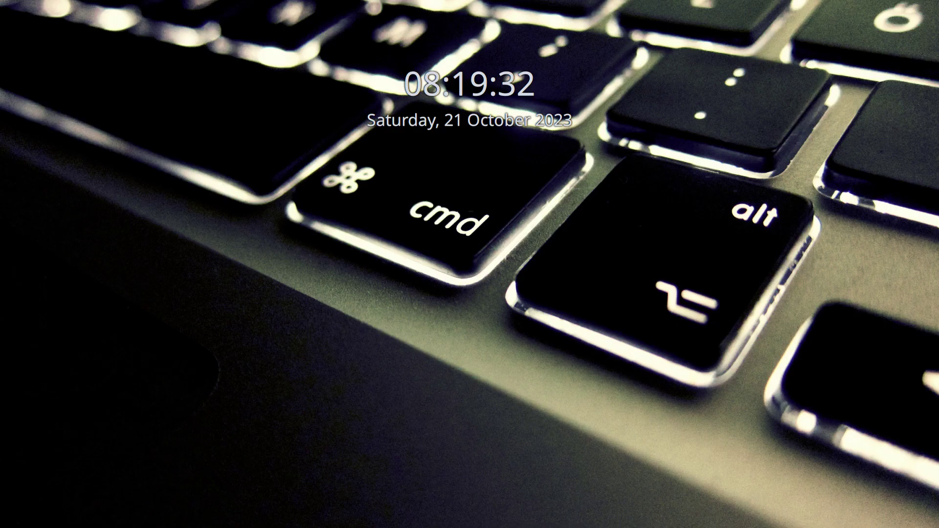
- Unlock the live session and finish the installer with Restart now checked so Plasma reboots
mouse_move(480, 191)
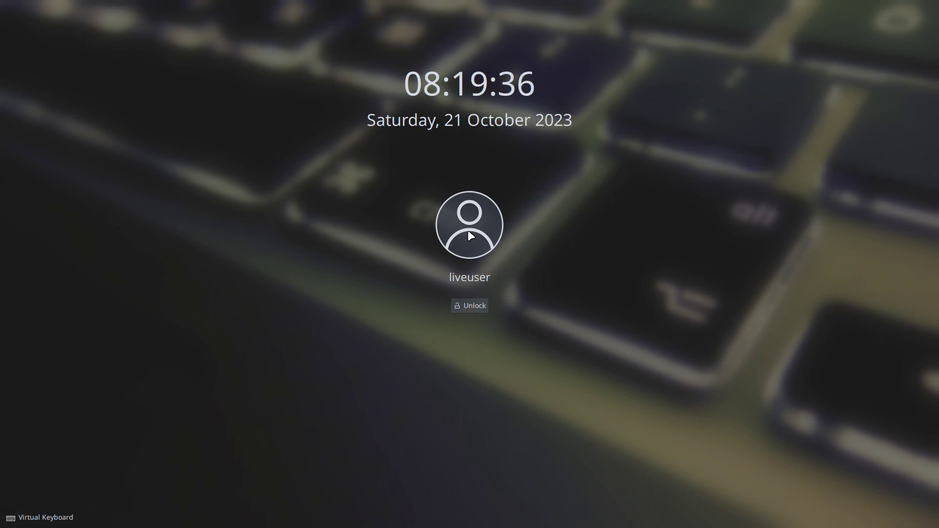
key(Return)
click(729, 462)
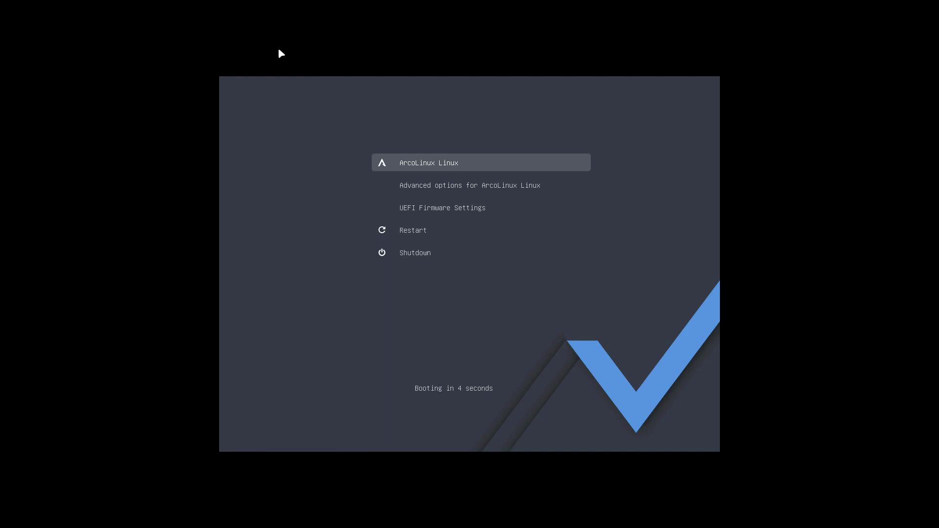
- Boot ArcoLinux Linux from the GRUB menu without waiting for the countdown
key(Return)
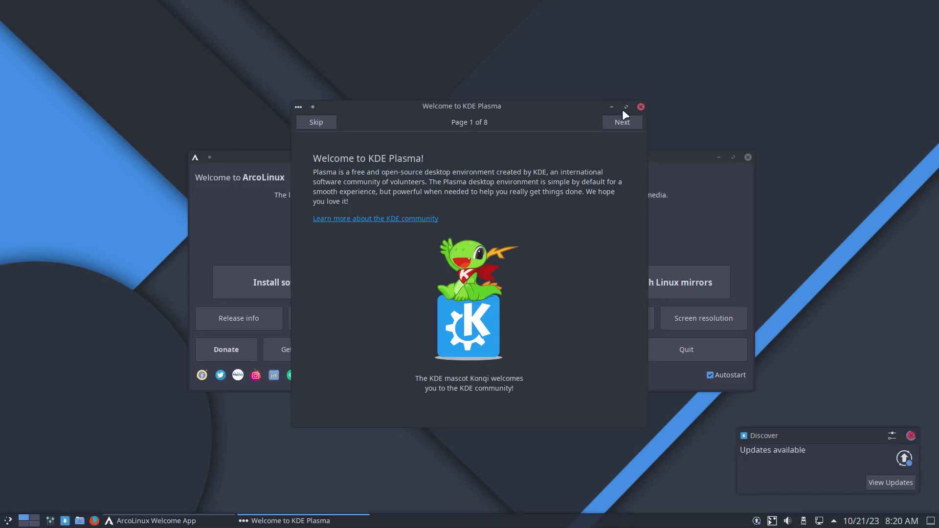
- Close both welcome windows, then open Konsole at the upper left, enlarged to 142 x 36
click(640, 107)
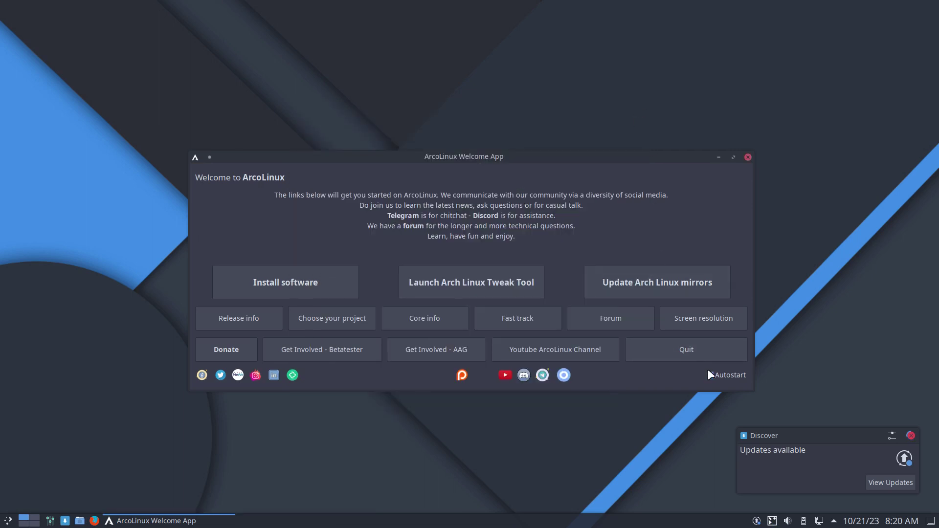
click(697, 356)
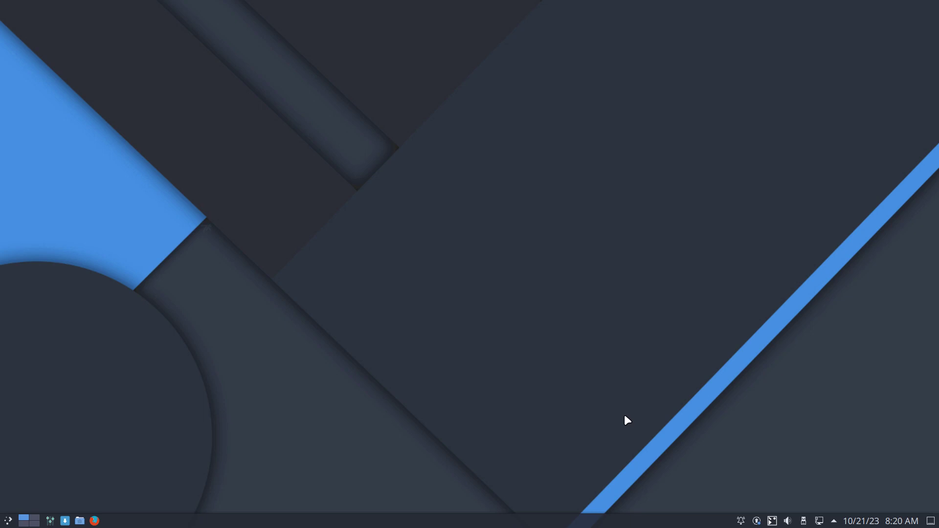
key(ctrl+alt+t)
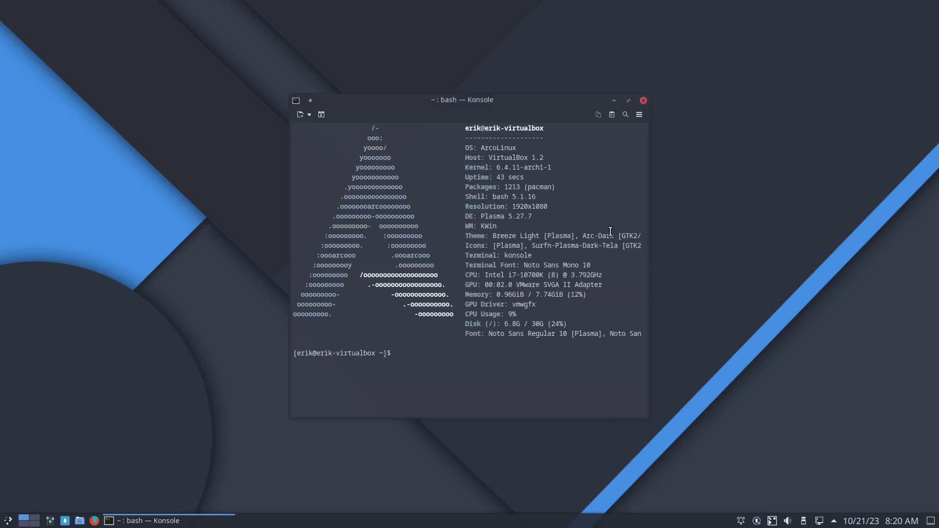
drag(402, 100, 245, 36)
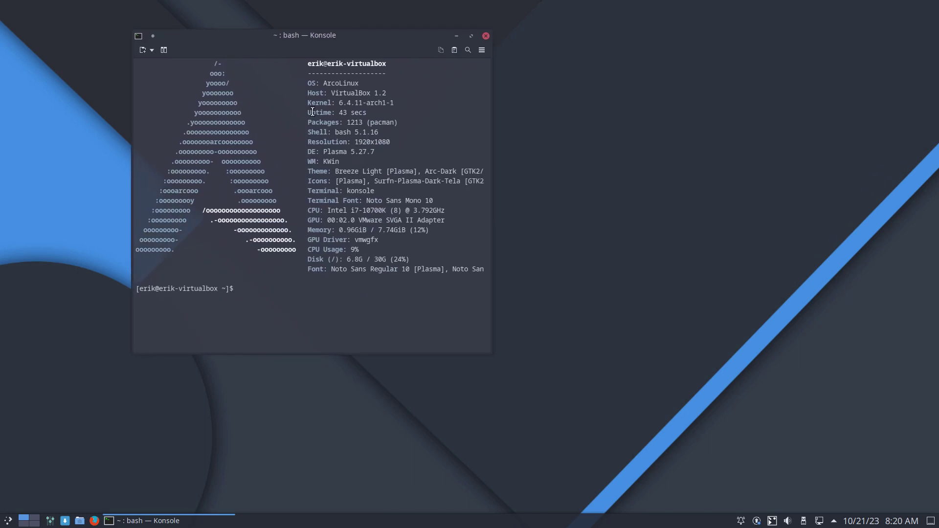
drag(490, 351, 688, 406)
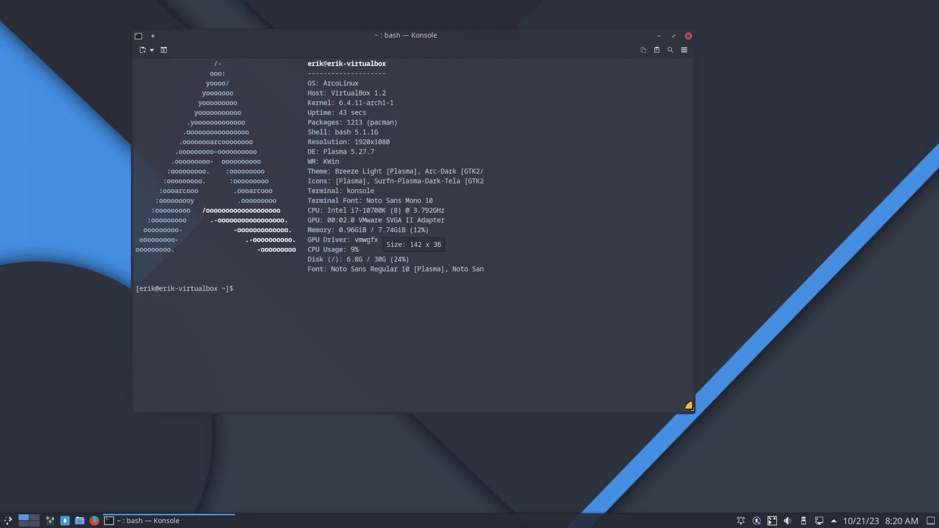
- Run the update command and enter the account password to start the pacman upgrade
text(update)
key(Return)
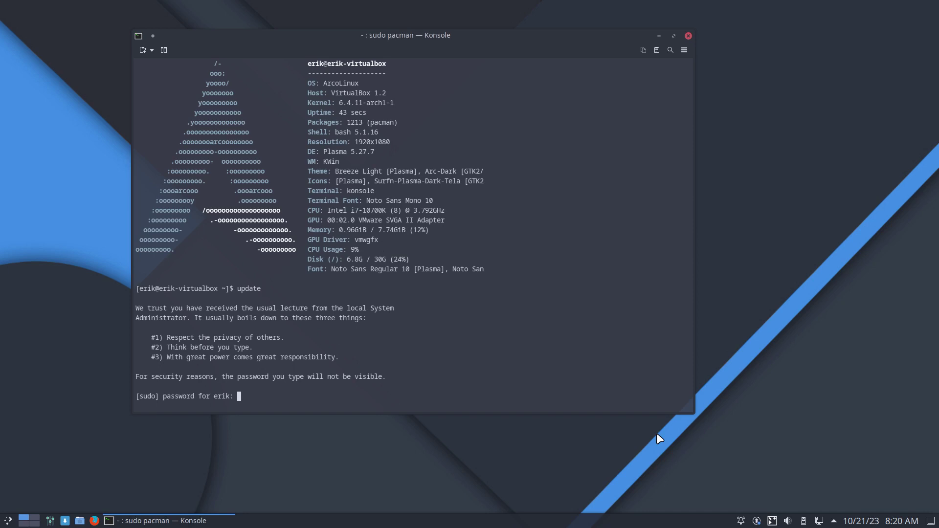
key(Return)
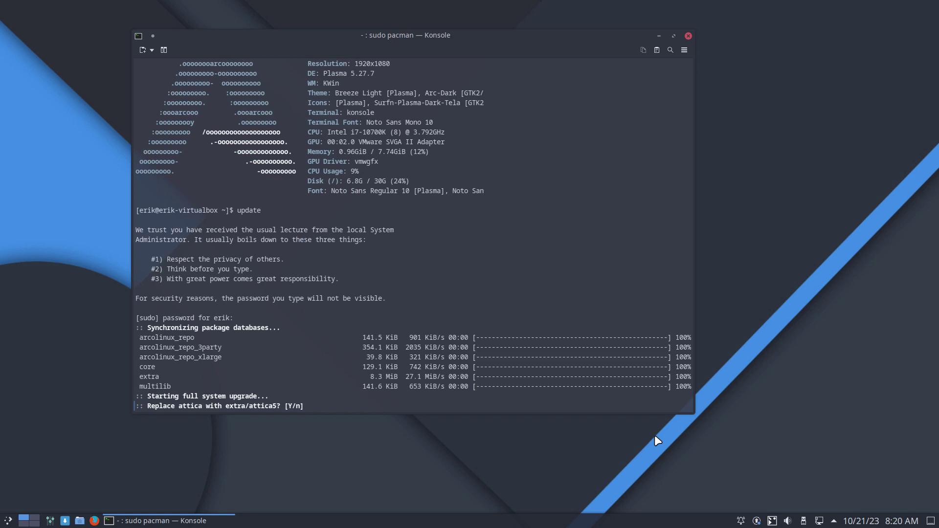
- Accept replacing attica, baloo, bluez-qt, kactivities, kcoreaddons and others with their *5 packages
key(Return)
key(Return)
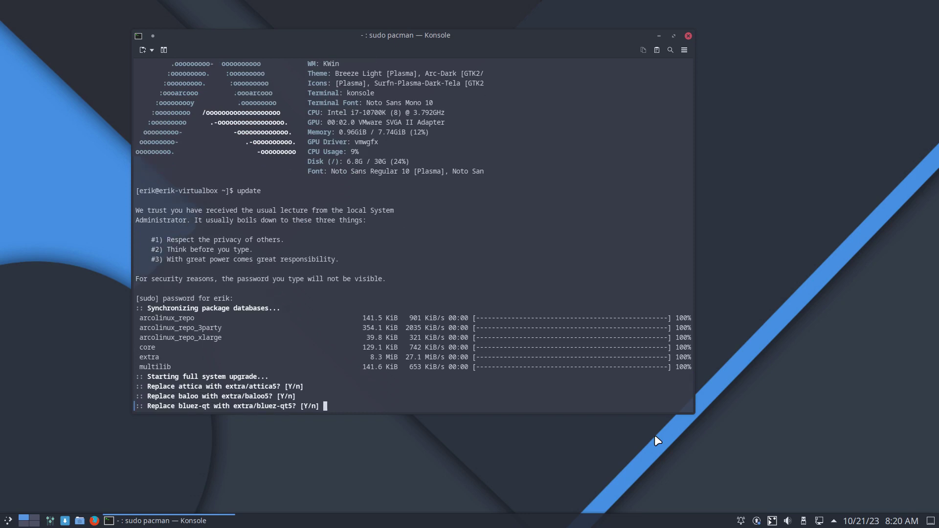
key(Return)
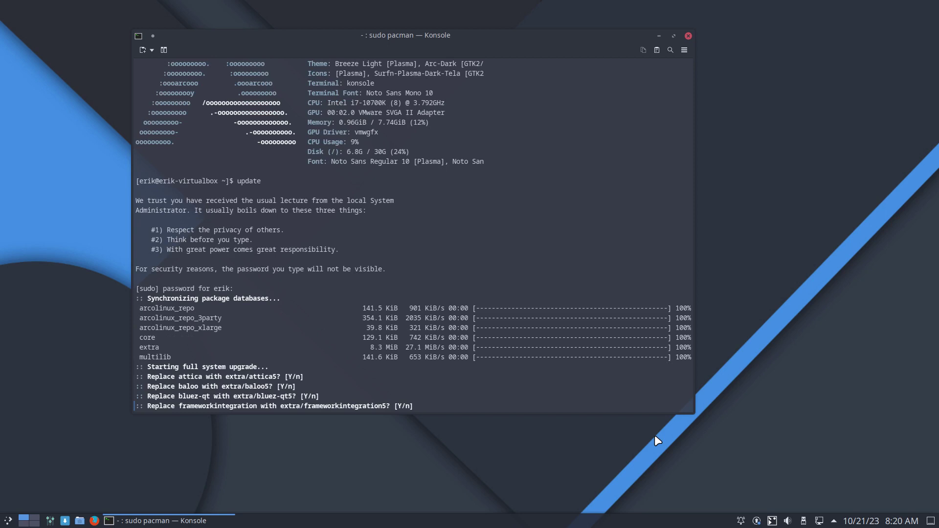
key(Return)
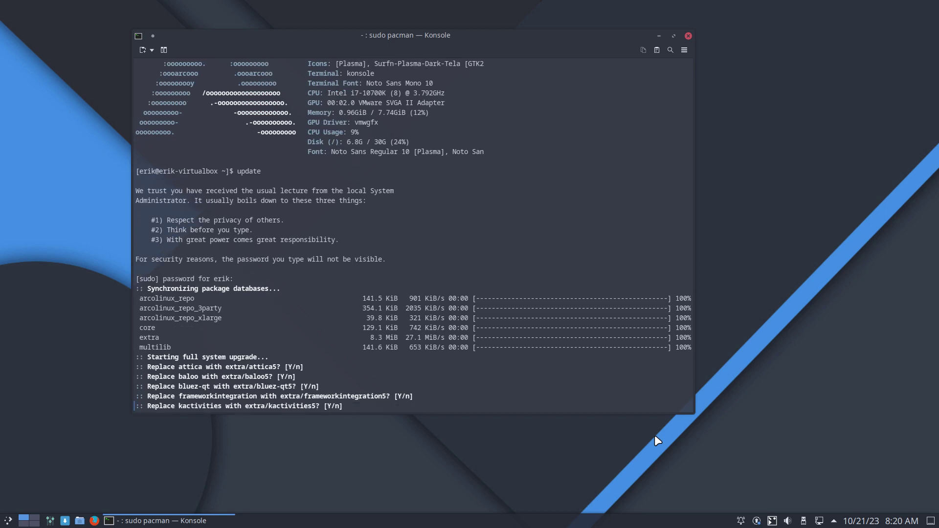
key(Return)
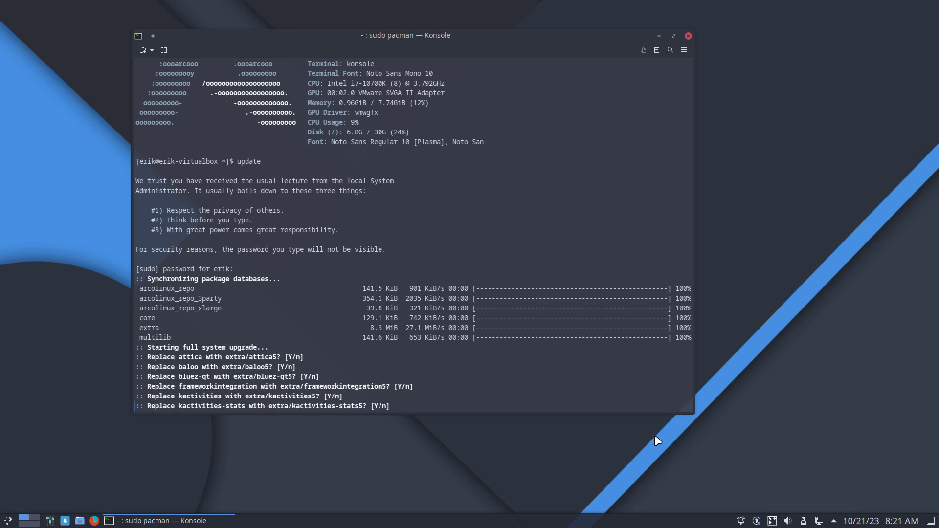
key(Return)
key(Return)
key(Return)
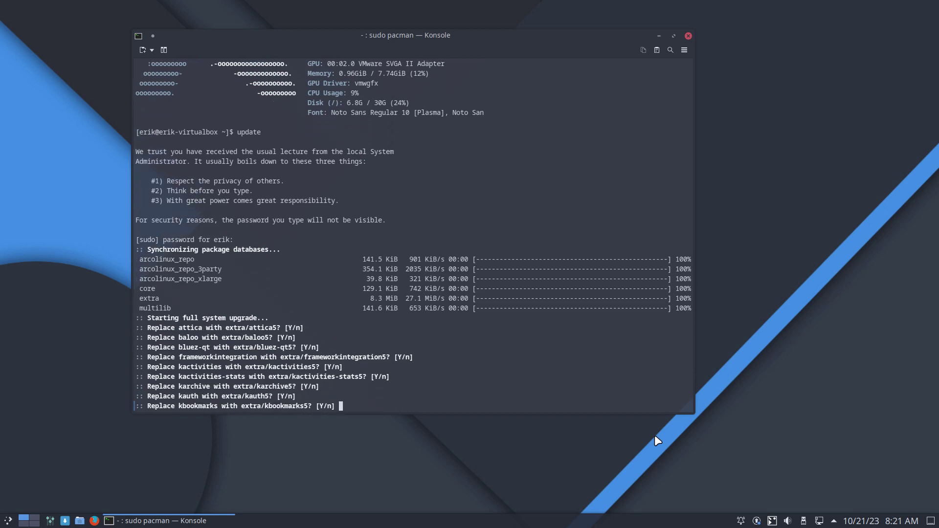
key(Return)
key(Return)
key(Return)
key(Return)
key(Return)
key(Return)
key(Return)
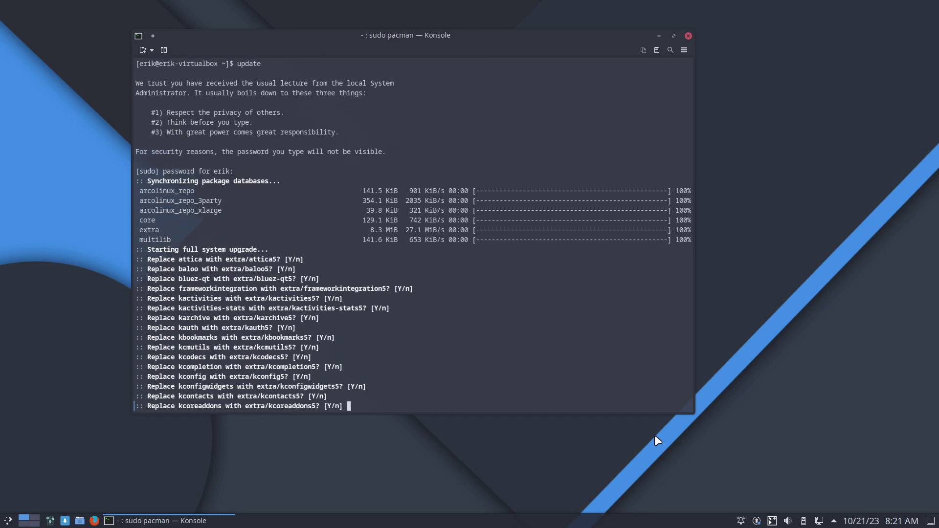
key(Return)
key(Return)
key(Return)
key(Return)
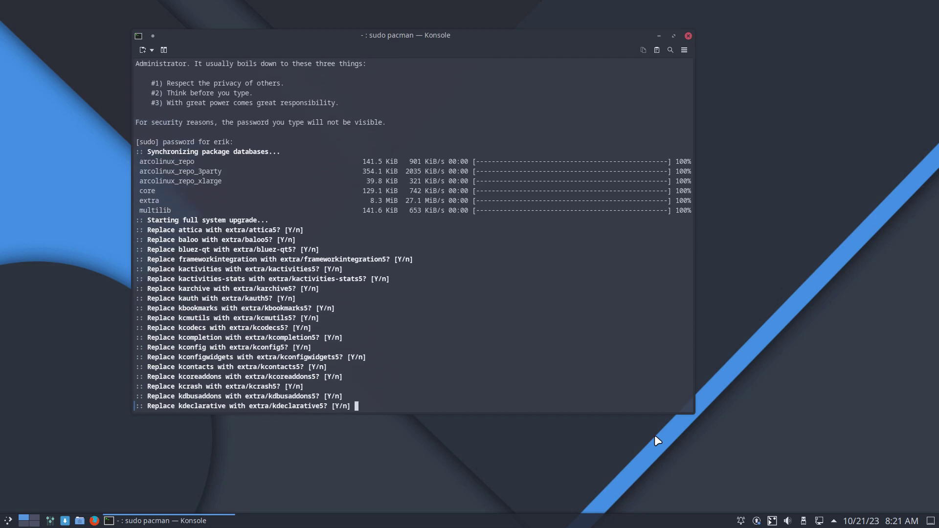
key(Return)
key(Return)
key(Return)
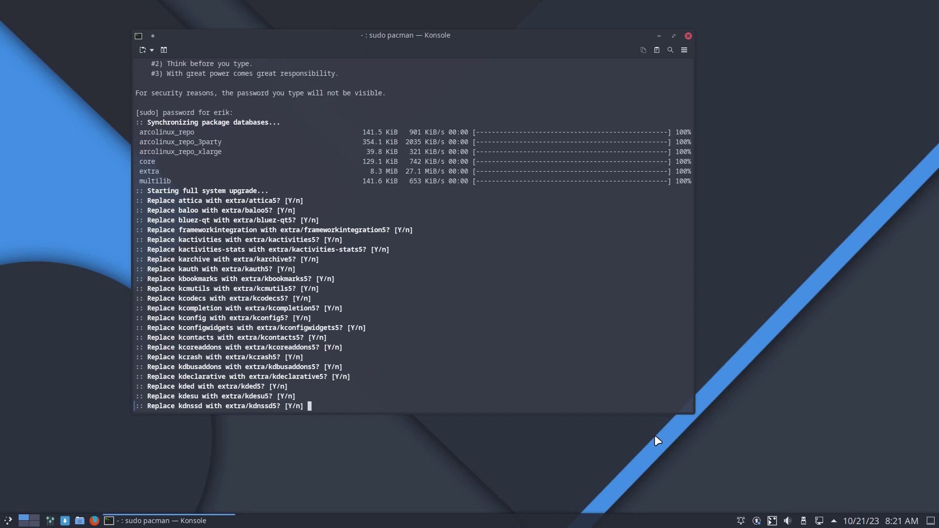
key(Return)
key(Return)
key(Return)
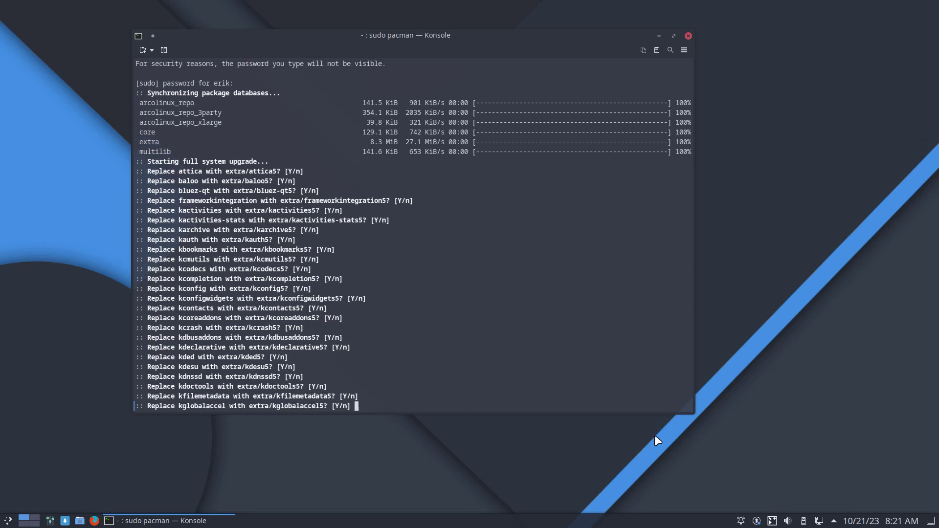
key(Return)
key(Return)
key(Return)
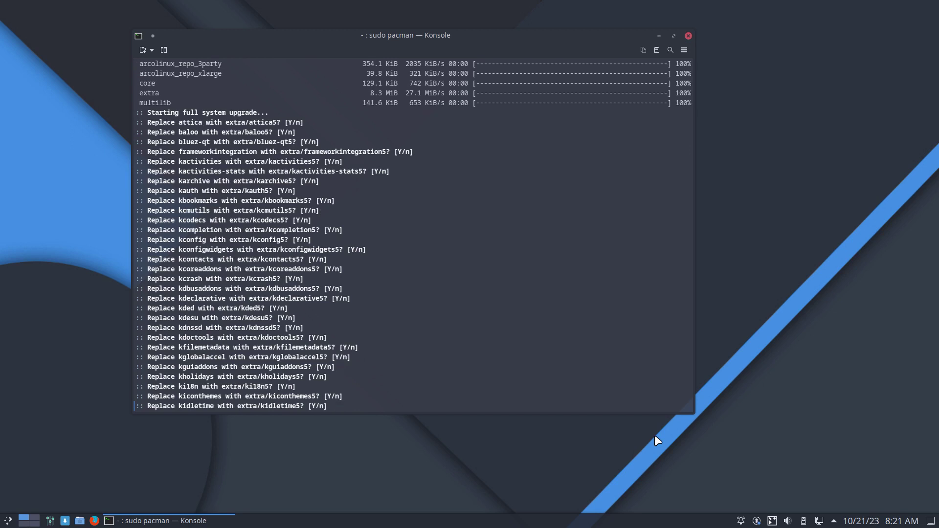
key(Return)
key(Return)
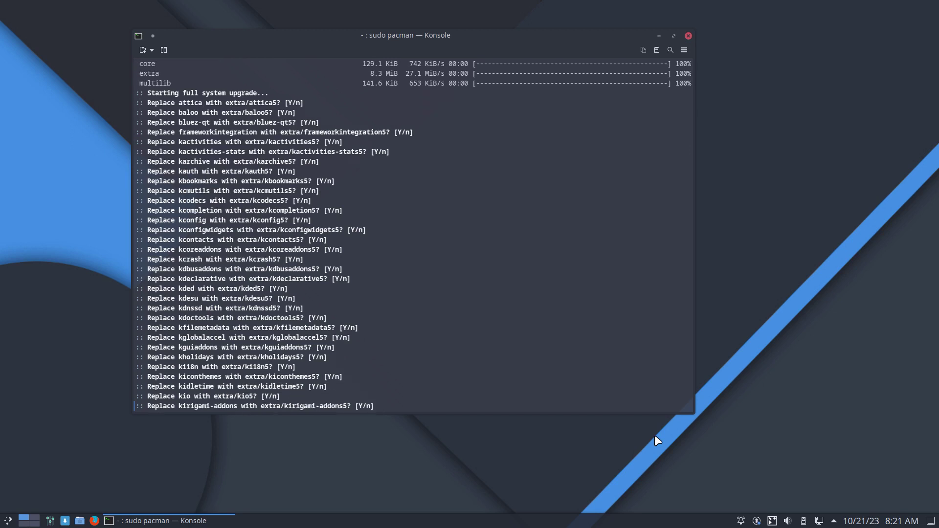
- Accept the remaining replacements, including kirigami-addons, kitemmodels, kpeople, kwallet, kwayland and qqc2-desktop-style
key(Return)
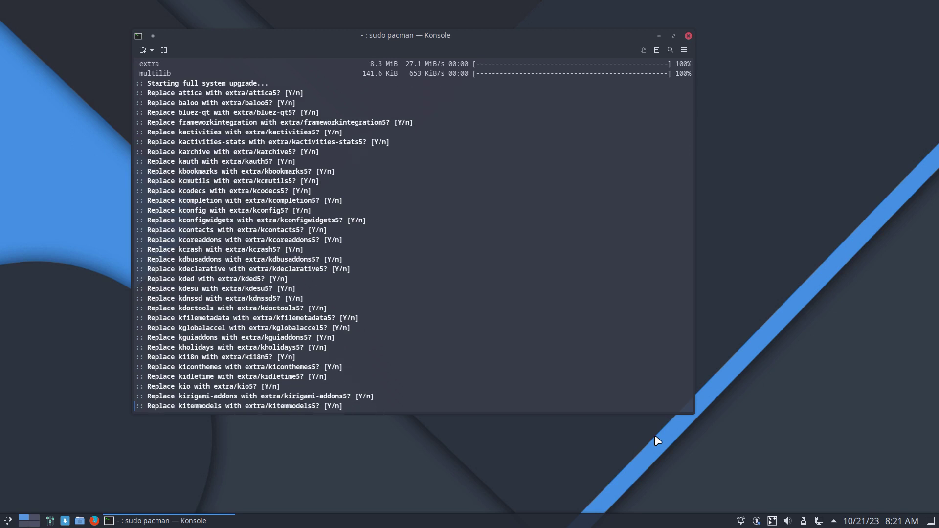
key(Return)
key(Return)
key(Return)
key(Return)
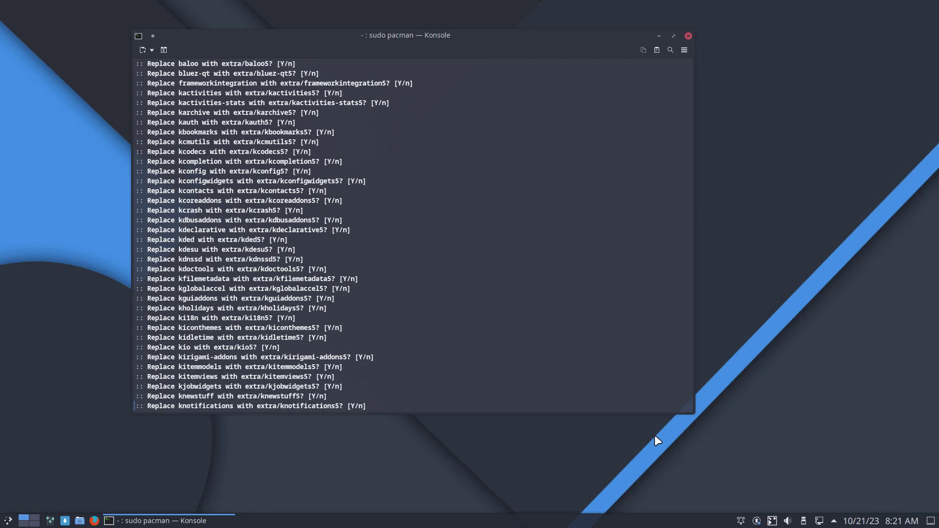
key(Return)
key(Return)
key(Return)
key(Return)
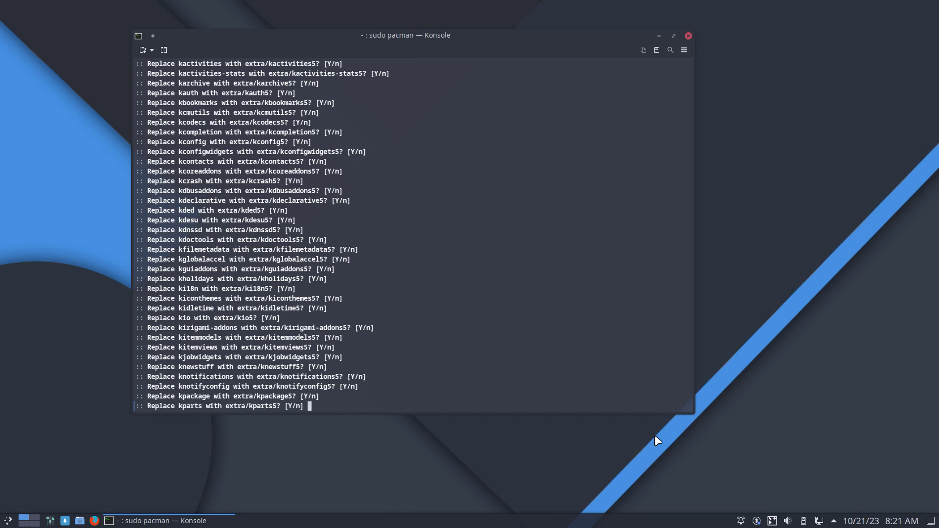
key(Return)
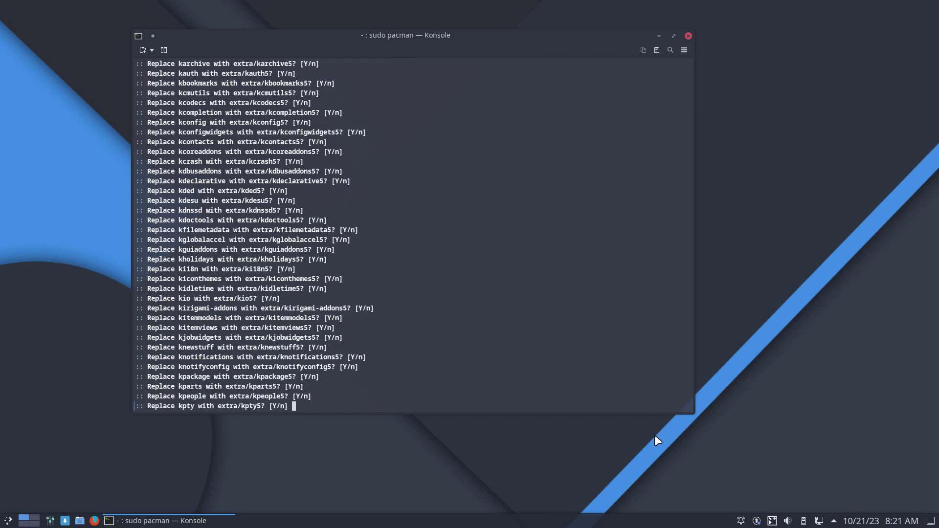
key(Return)
key(Return)
key(Return)
key(Return)
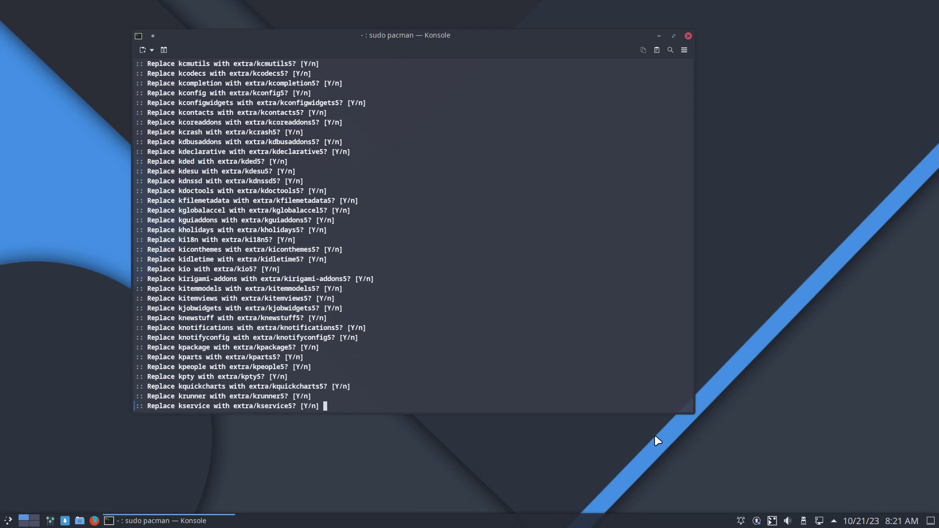
key(Return)
key(Return)
key(Return)
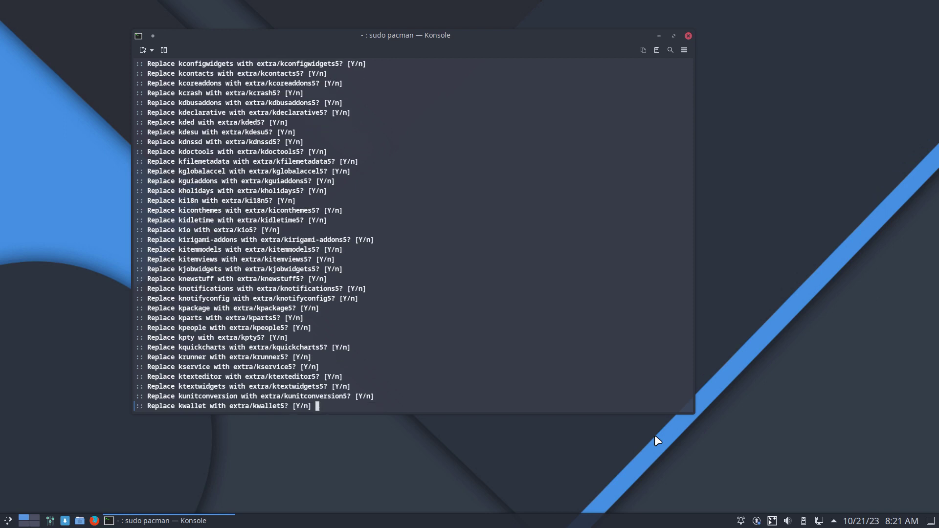
key(Return)
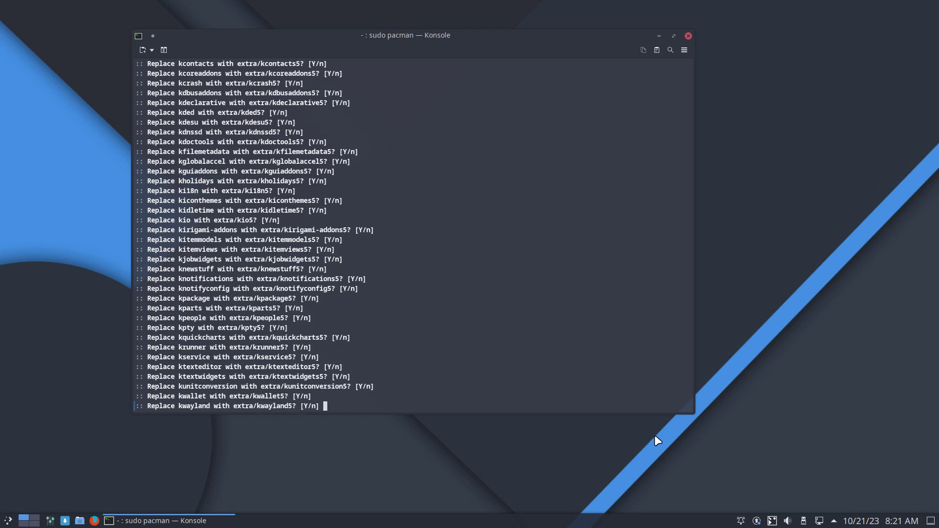
key(Return)
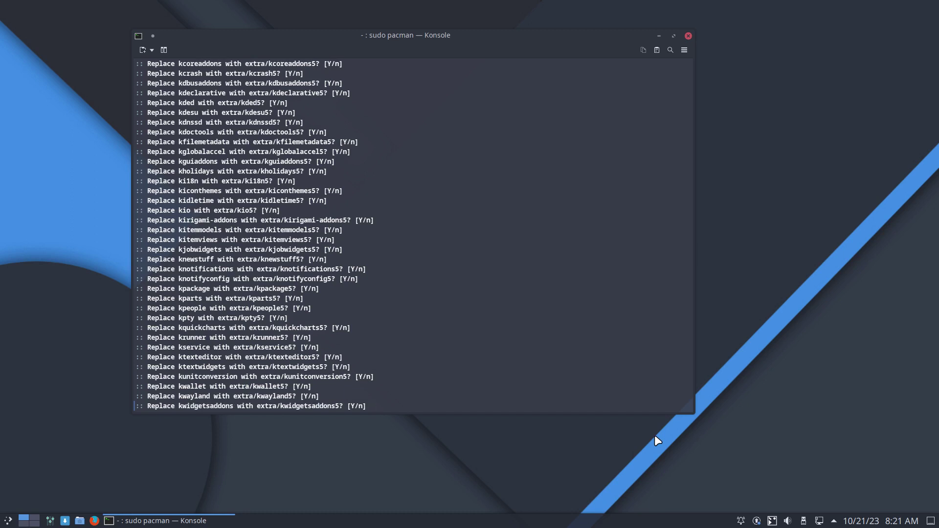
key(Return)
key(Return)
key(Return)
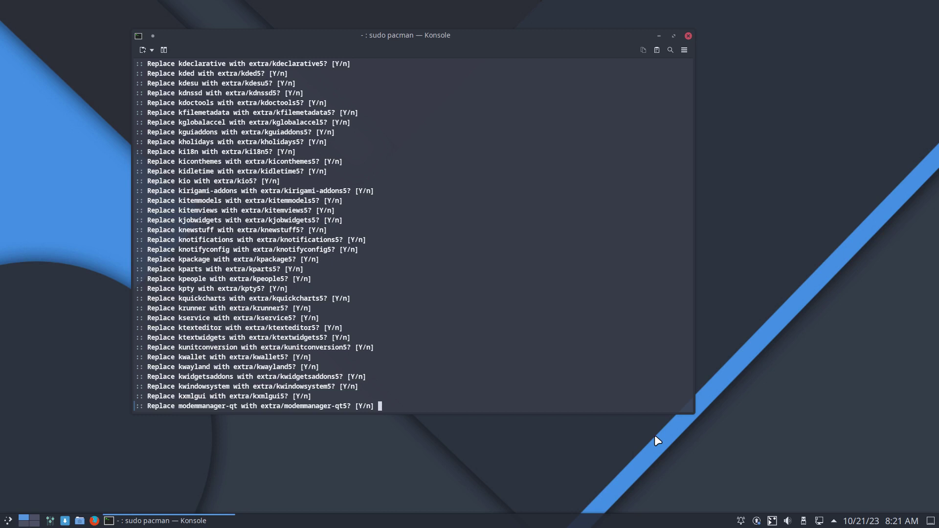
key(Return)
key(Return)
key(Return)
key(Return)
key(Return)
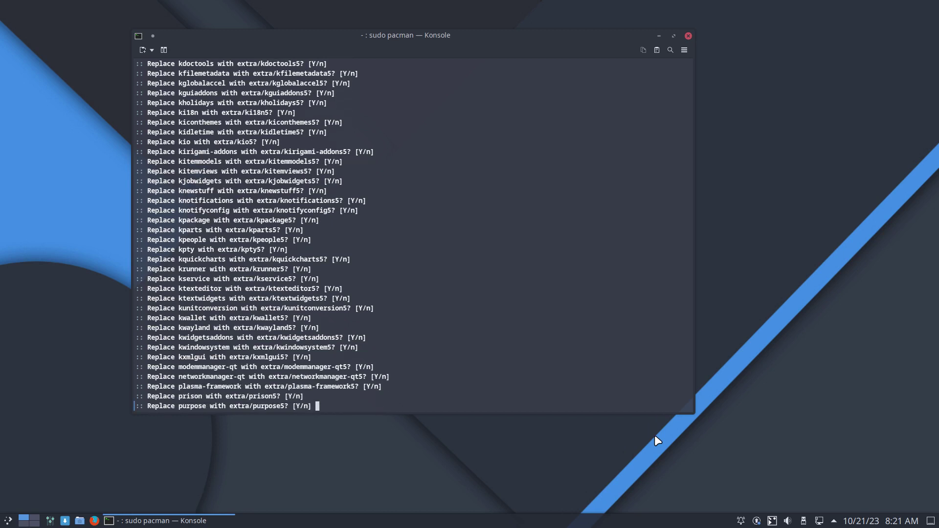
key(Return)
key(Return)
key(Return)
key(Return)
key(Return)
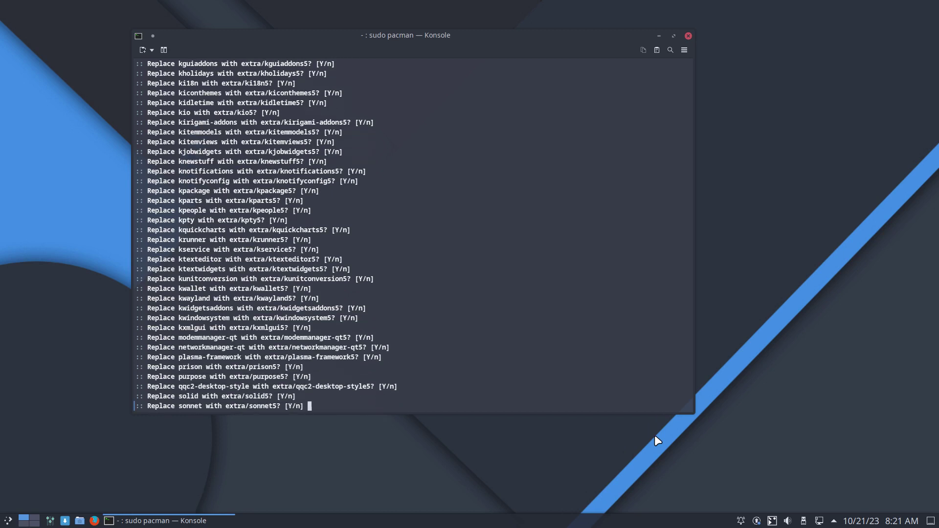
key(Return)
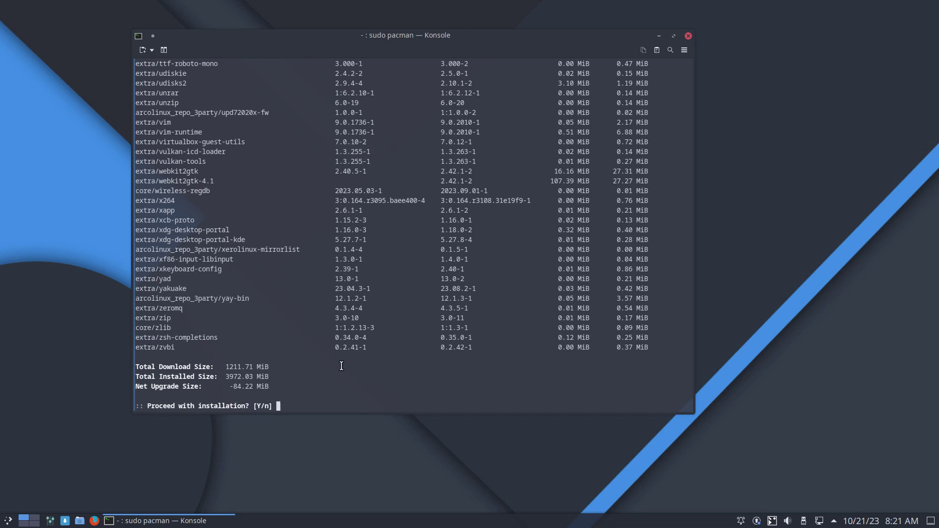
scroll(263, 300, up, 15)
scroll(263, 299, up, 9)
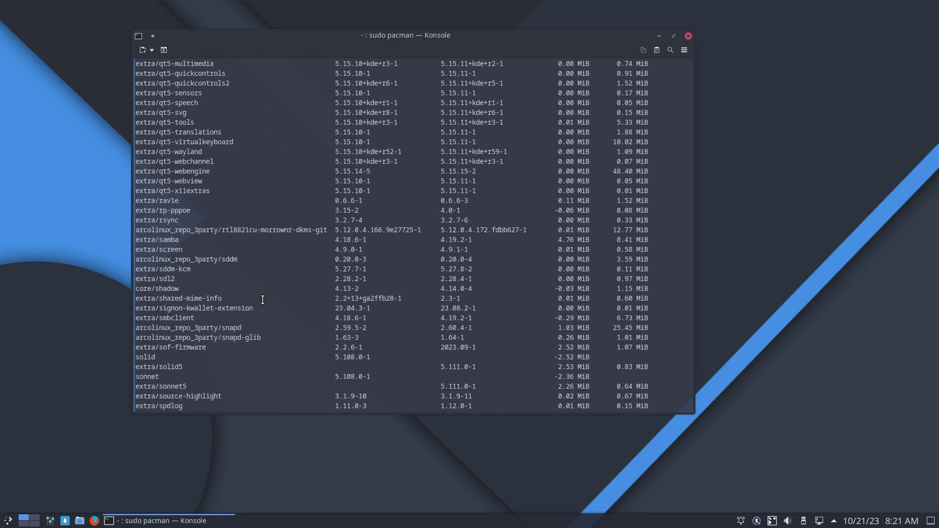
scroll(254, 299, up, 18)
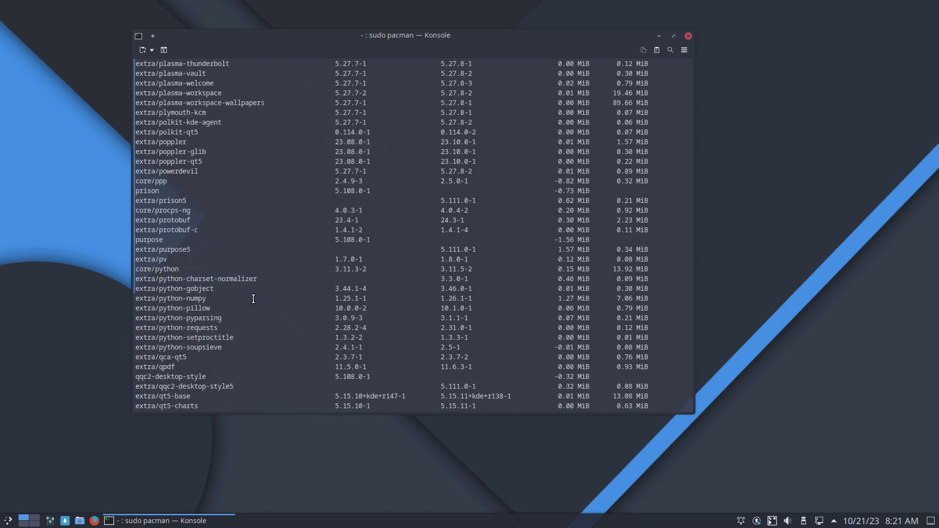
scroll(254, 298, up, 13)
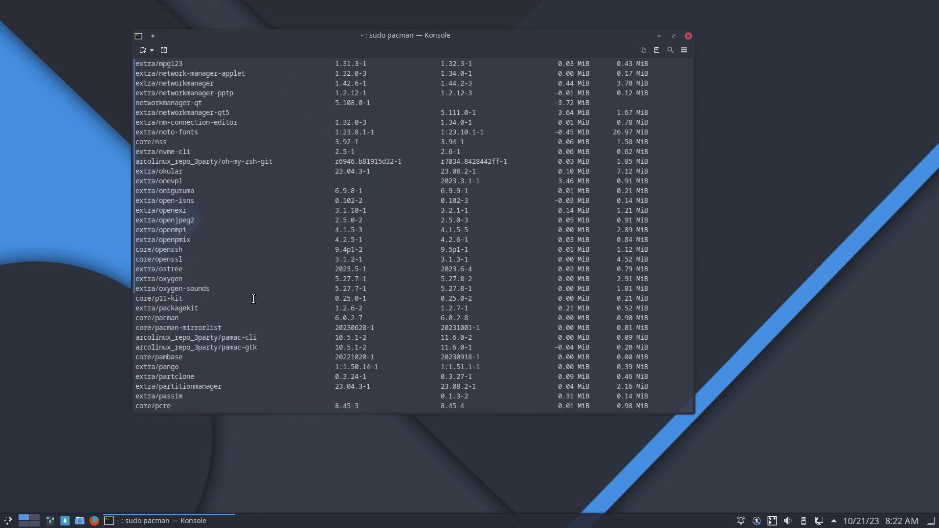
scroll(254, 299, up, 2)
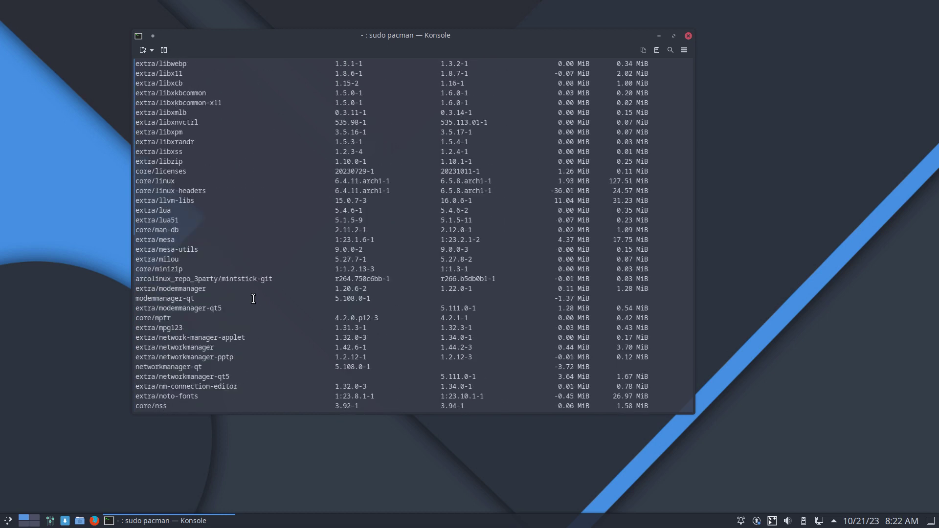
scroll(253, 299, up, 7)
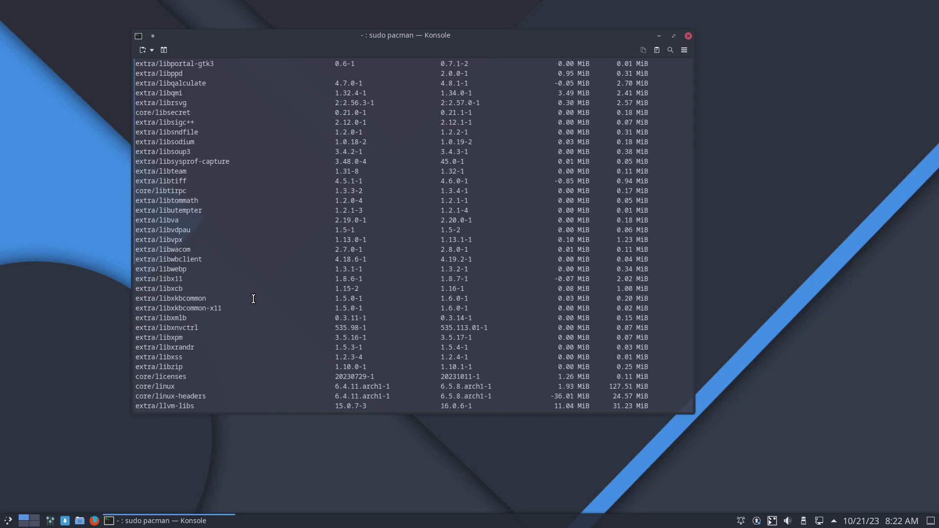
scroll(253, 298, down, 20)
drag(226, 366, 257, 367)
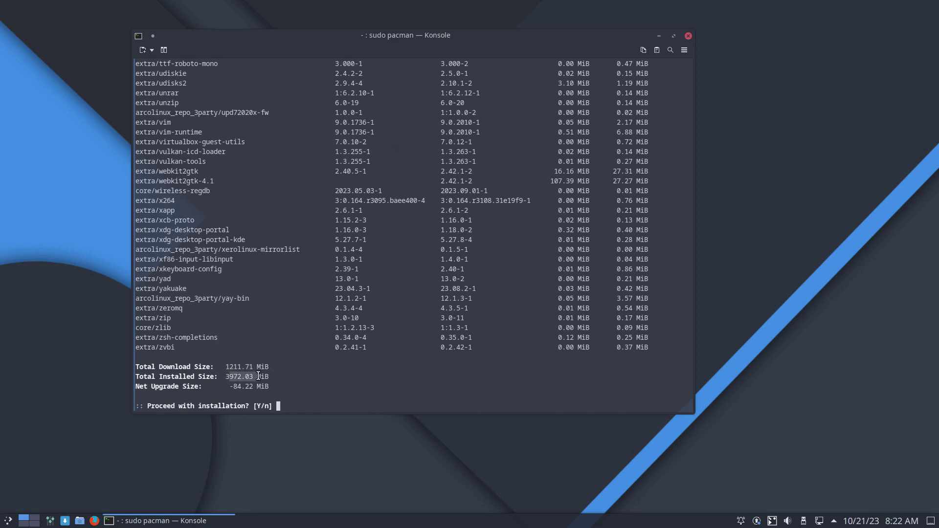
double_click(309, 373)
click(321, 385)
- Answer yes to 'Proceed with installation?' and let the package downloads run
key(Return)
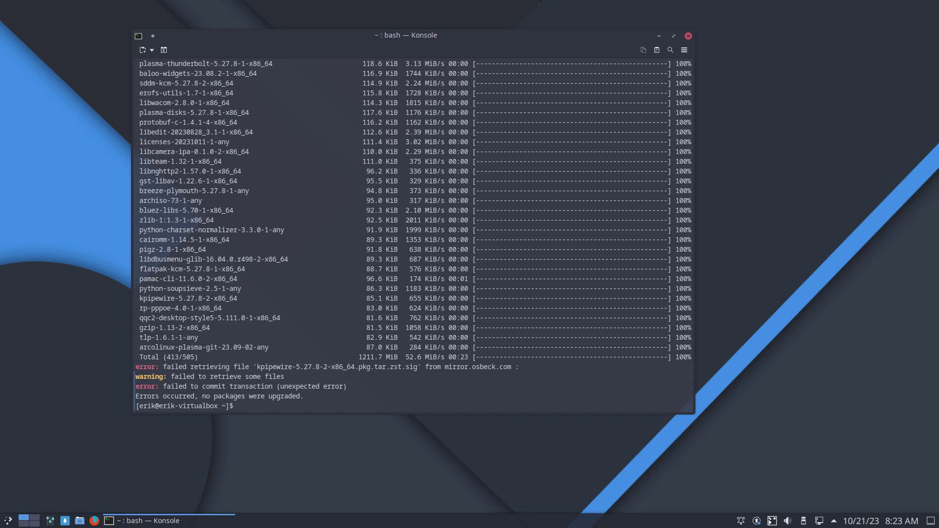
- Comment out the mirror.osbeck.com Server line in the pacman mirrorlist and save it
text(nmir)
key(Tab)
key(Return)
key(Down)
key(Down)
key(Down)
key(Down)
key(Down)
key(Down)
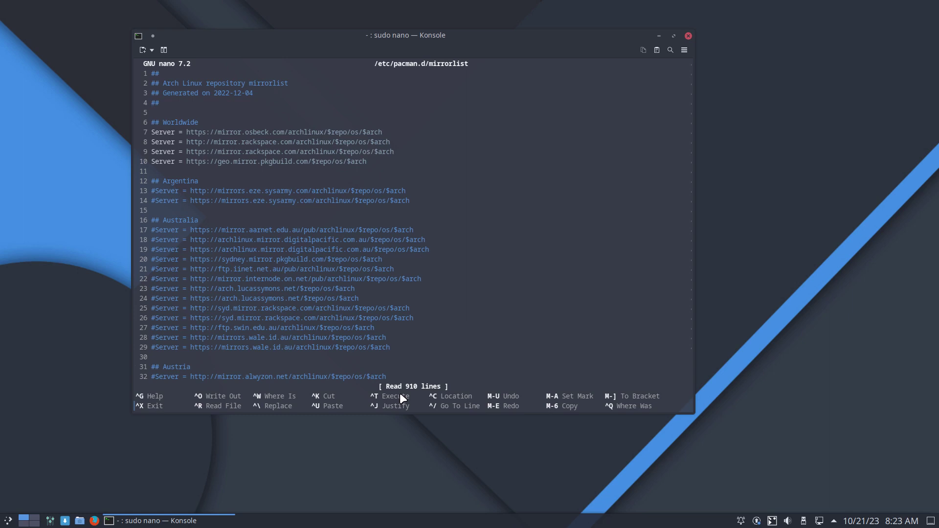
text(#)
key(ctrl+x)
key(y)
key(Return)
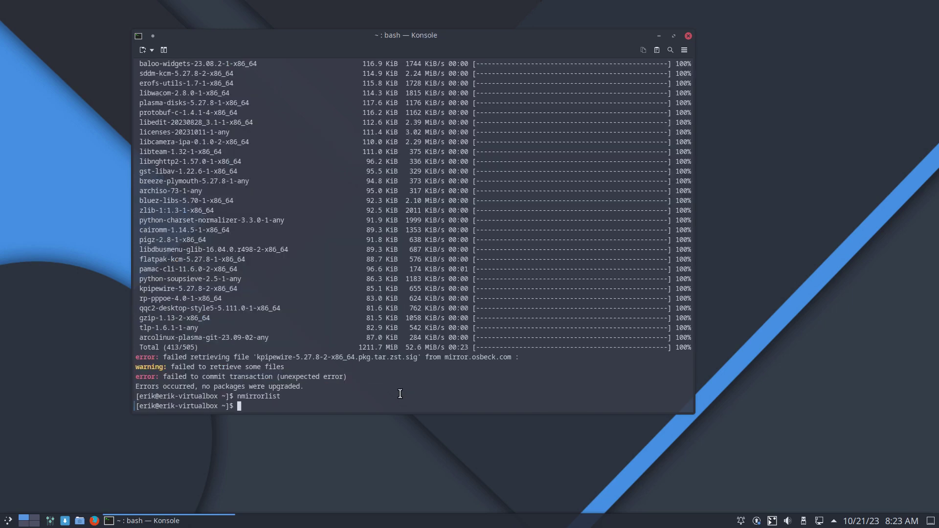
- Rerun the update, answer n to skipping systemd-kcm, and reopen the mirrorlist with nmirrorlist
key(Up)
key(Up)
key(Return)
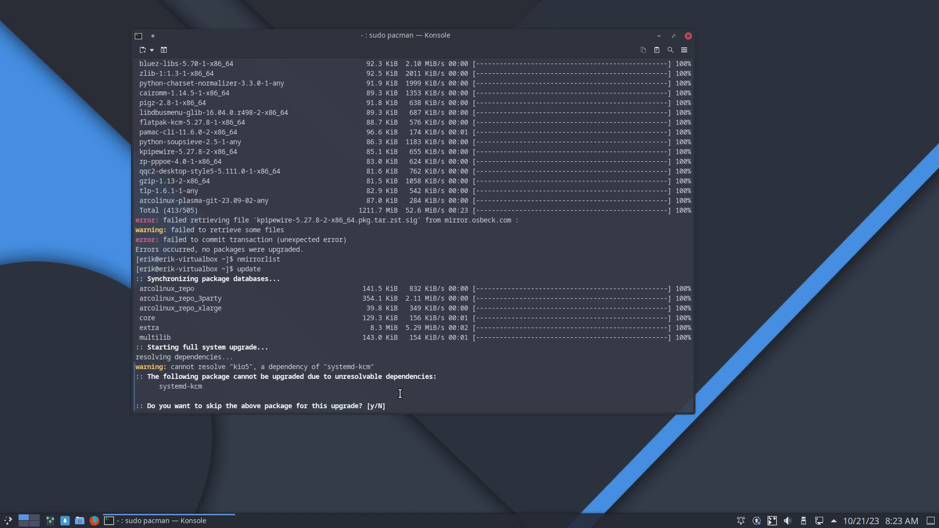
text(n)
key(Return)
text(nmirrorlist)
key(Return)
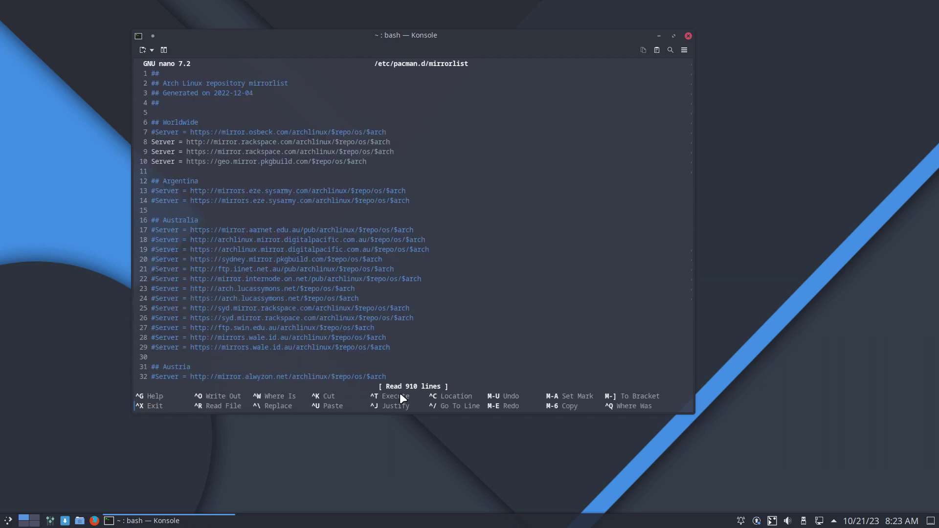
- Comment out both rackspace mirror lines, leaving only geo.mirror.pkgbuild.com active
key(Down)
key(Down)
key(Down)
key(Down)
key(Down)
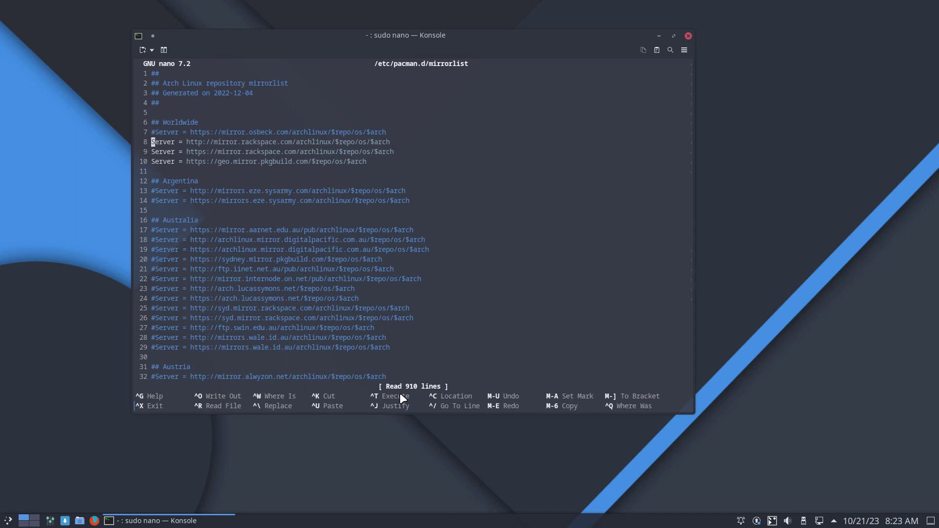
text(#)
key(Down)
key(Left)
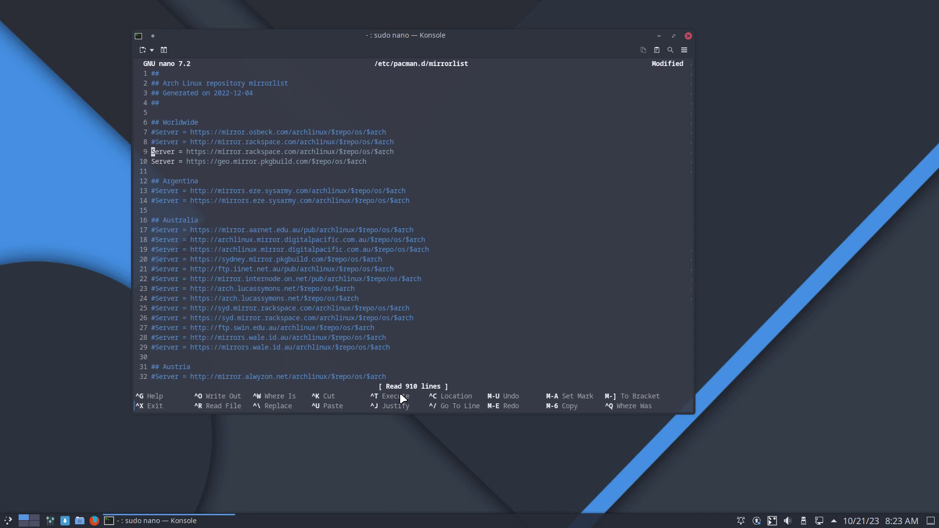
text(#)
key(Down)
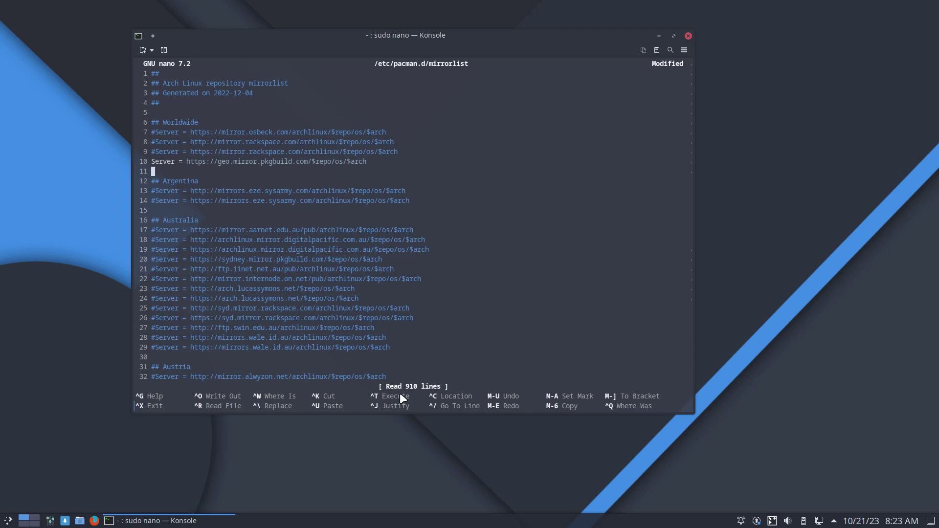
- Save the mirrorlist under its existing name and rerun the update command
key(ctrl+x)
key(y)
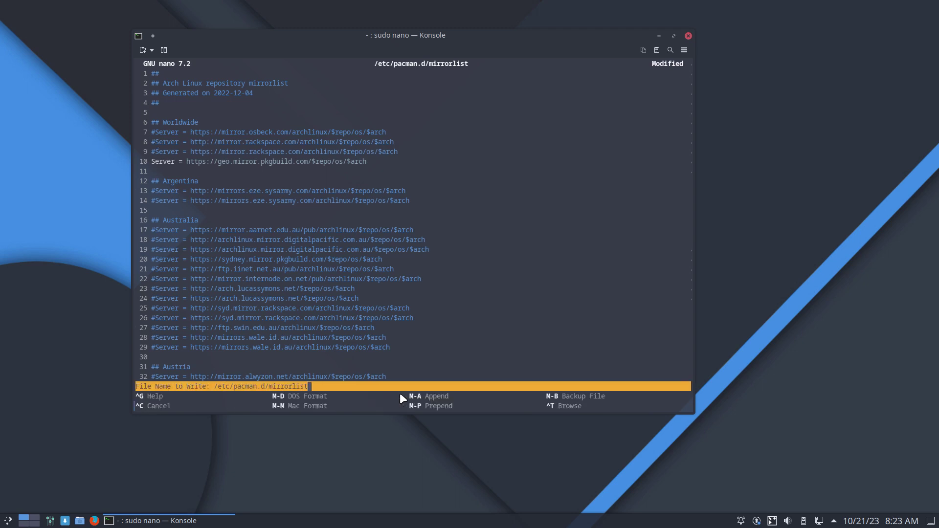
key(Return)
text(update)
key(Return)
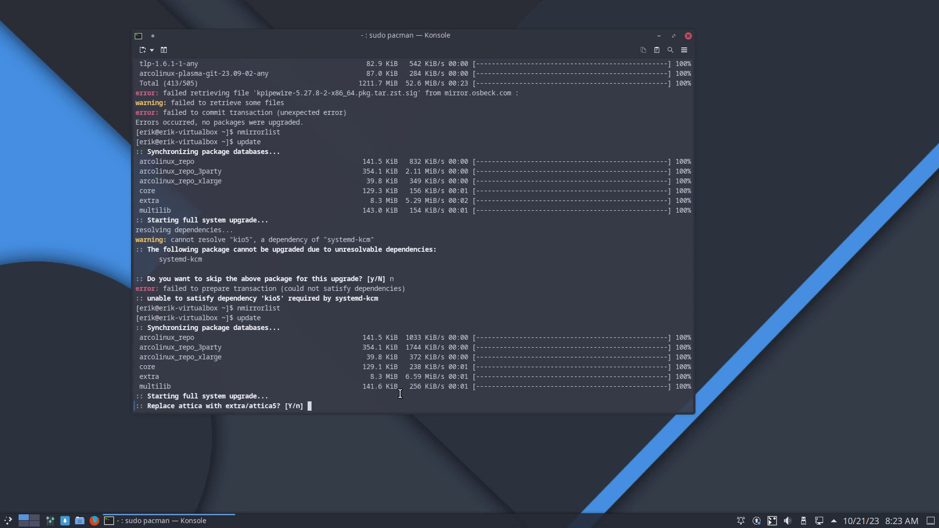
- Accept replacing attica with attica5 and the other replacements, then proceed with the installation
key(Return)
key(Return)
key(Return)
key(Return)
key(Return)
key(Return)
key(Return)
key(Return)
key(Return)
key(Return)
key(Return)
key(Return)
key(Return)
key(Return)
key(Return)
key(Return)
key(Return)
key(Return)
key(Return)
key(Return)
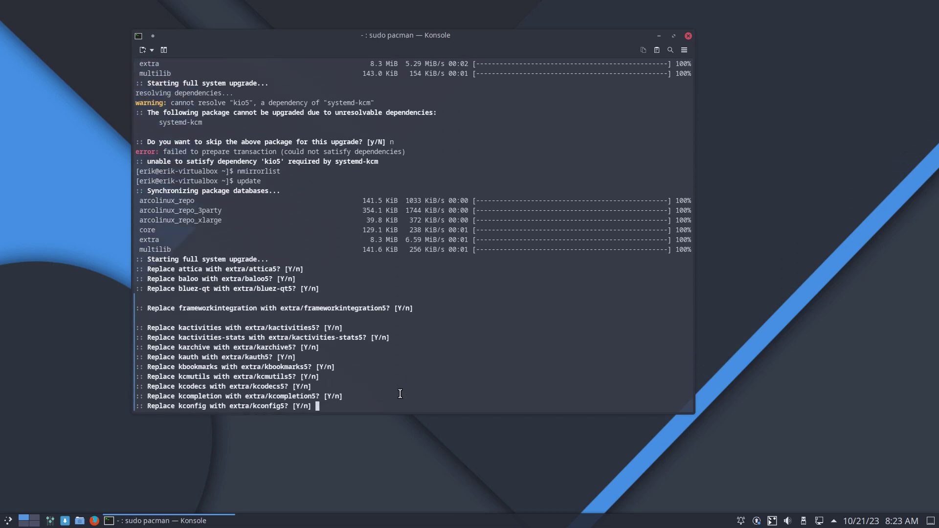
key(Return)
key(Return)
key(Return)
key(Return)
key(Return)
key(Return)
key(Return)
key(Return)
key(Return)
key(Return)
key(Return)
key(Return)
key(Return)
key(Return)
key(Return)
key(Return)
key(Return)
key(Return)
key(Return)
key(Return)
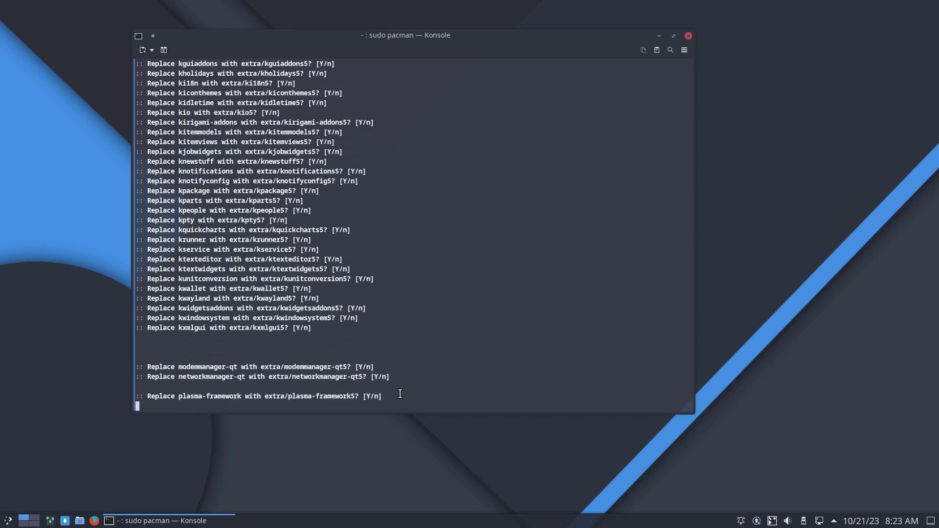
key(Return)
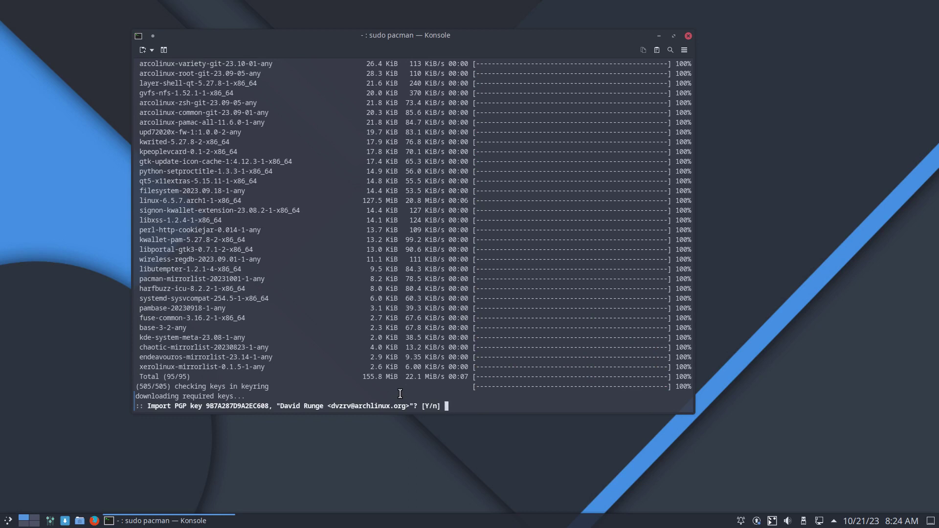
- Accept importing the packager's PGP key and review the integrity and conflict-check output
text(y)
key(Return)
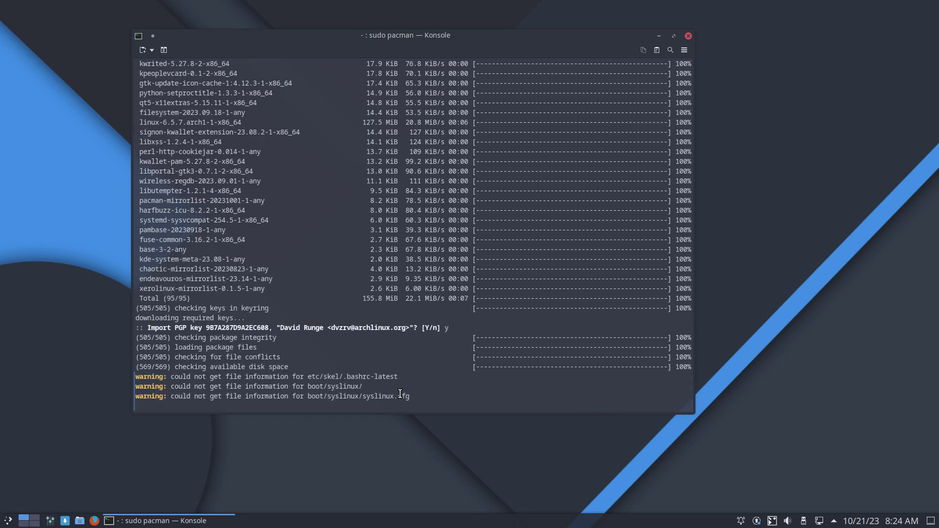
scroll(339, 334, up, 15)
scroll(338, 334, up, 20)
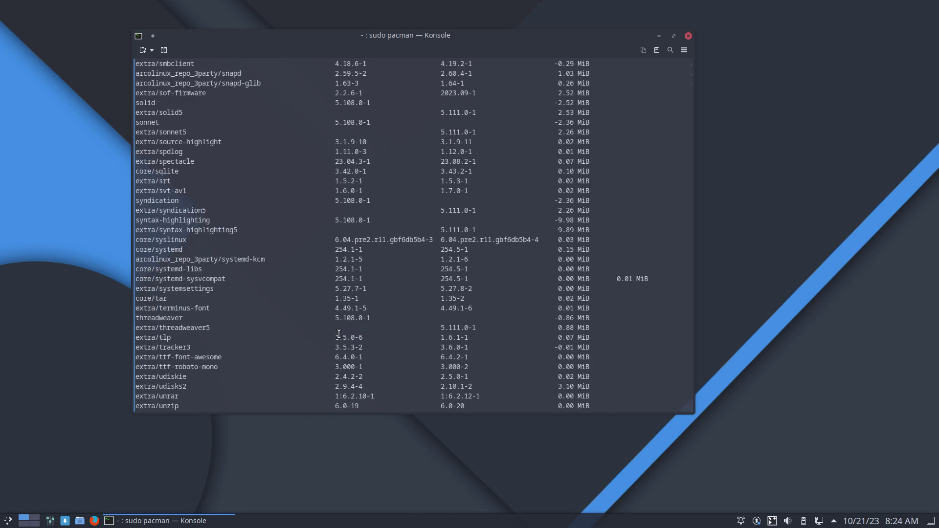
scroll(339, 334, up, 20)
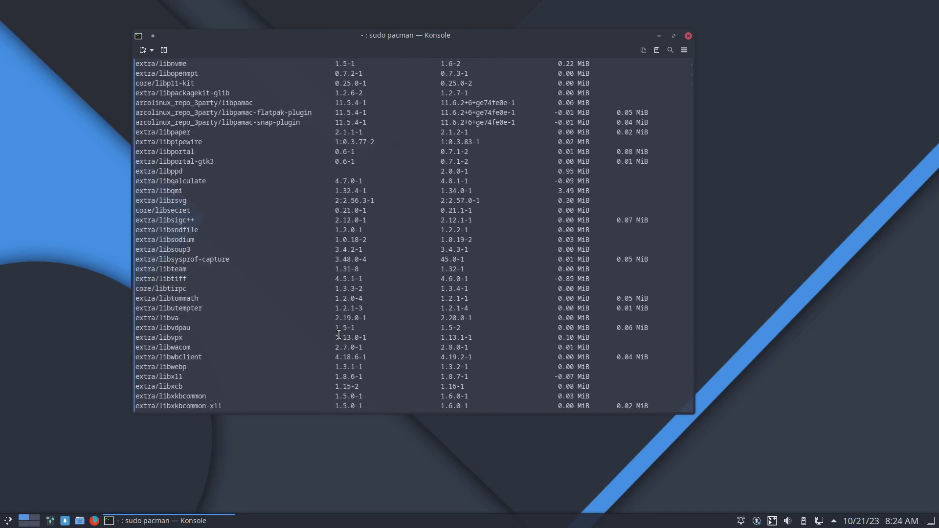
scroll(339, 335, down, 20)
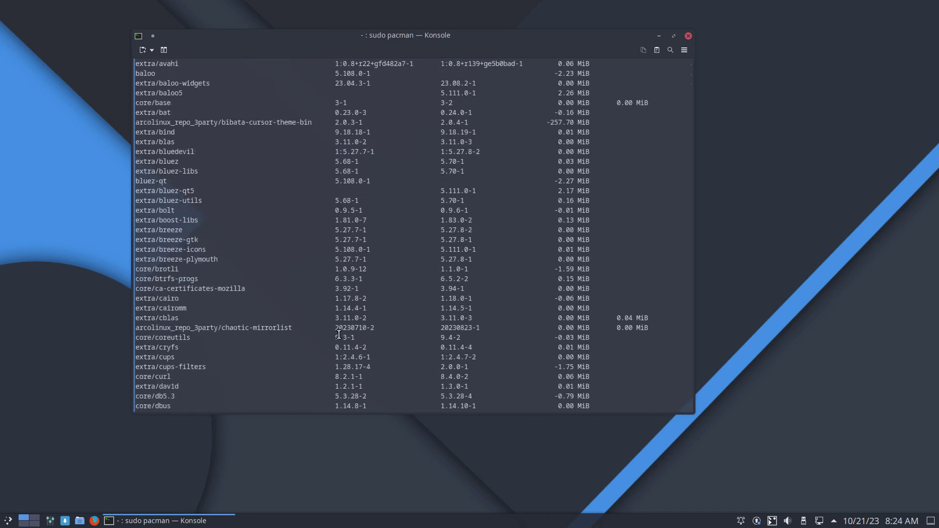
scroll(339, 334, up, 5)
scroll(339, 335, down, 5)
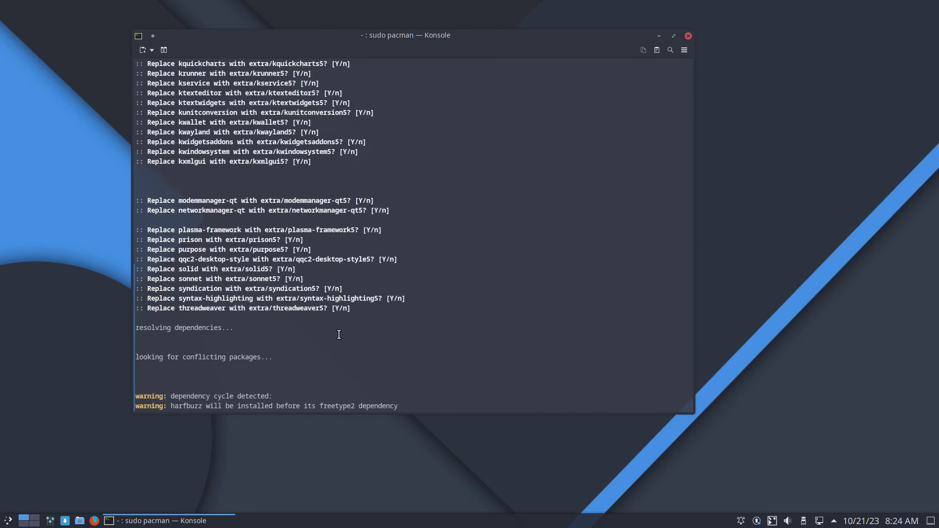
scroll(339, 334, up, 20)
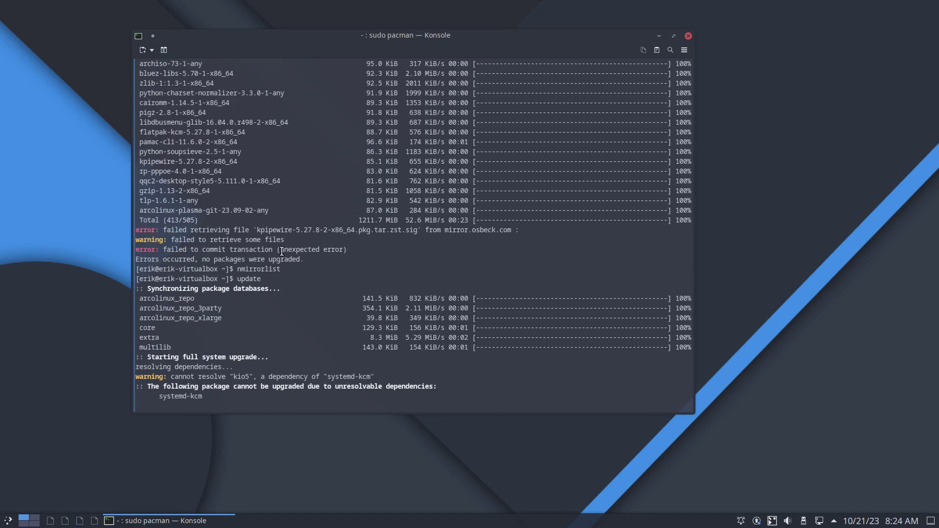
- Highlight the failed kpipewire package file and its mirror.osbeck.com source in the output
drag(254, 230, 300, 230)
drag(428, 230, 515, 230)
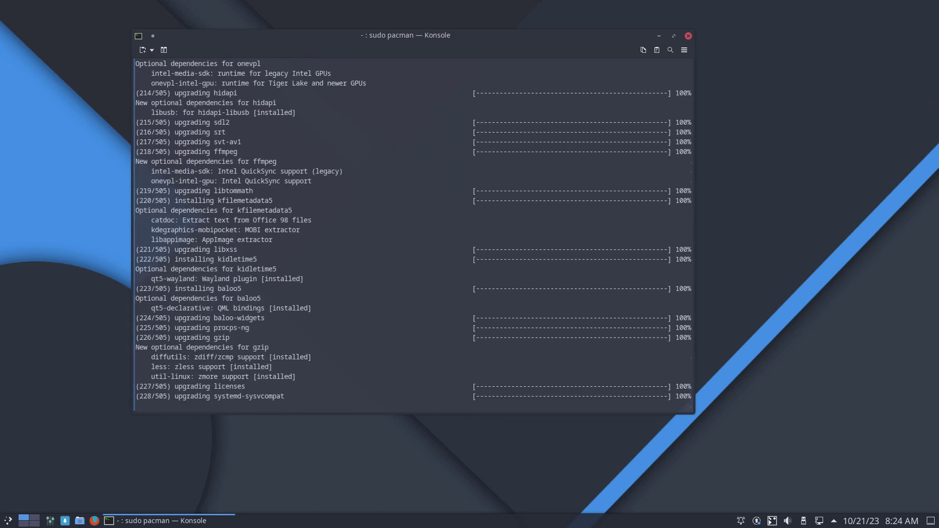
click(436, 495)
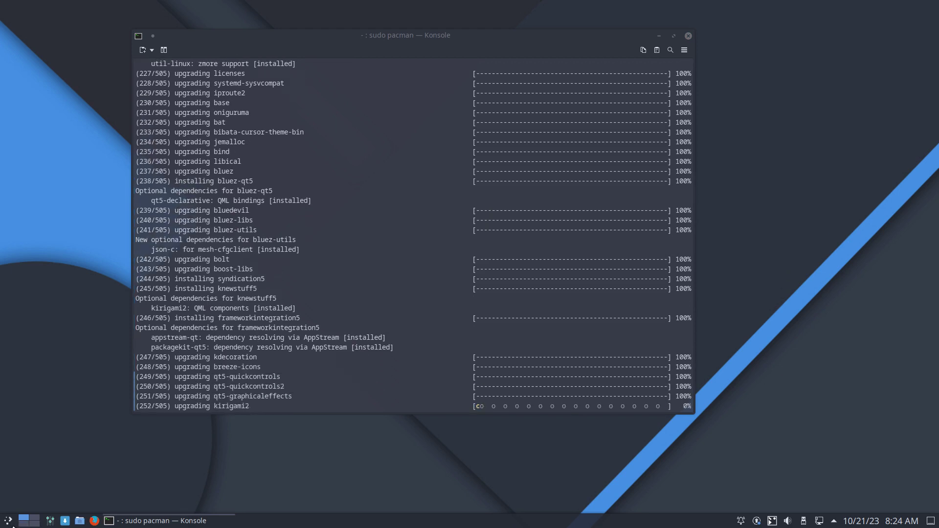
- Open and close the application launcher, then highlight the linux kernel package being upgraded
click(13, 524)
click(214, 495)
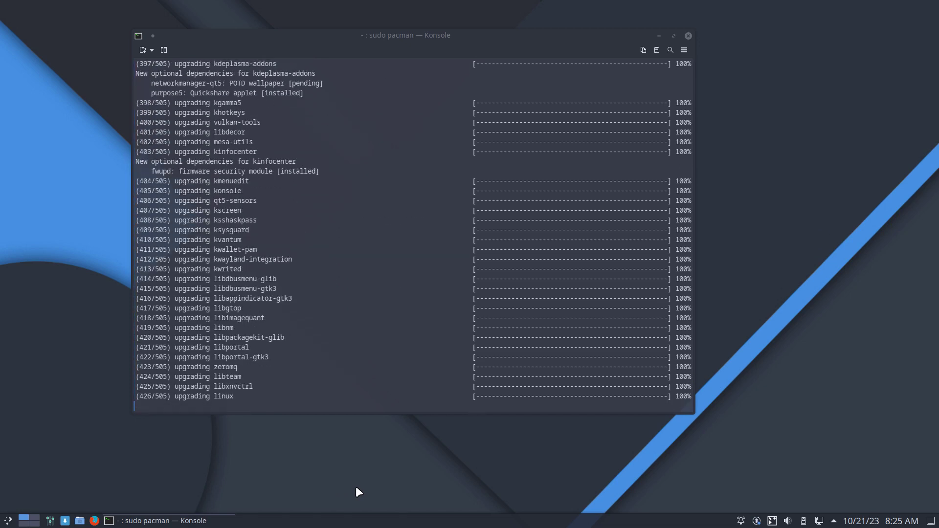
drag(213, 396, 246, 396)
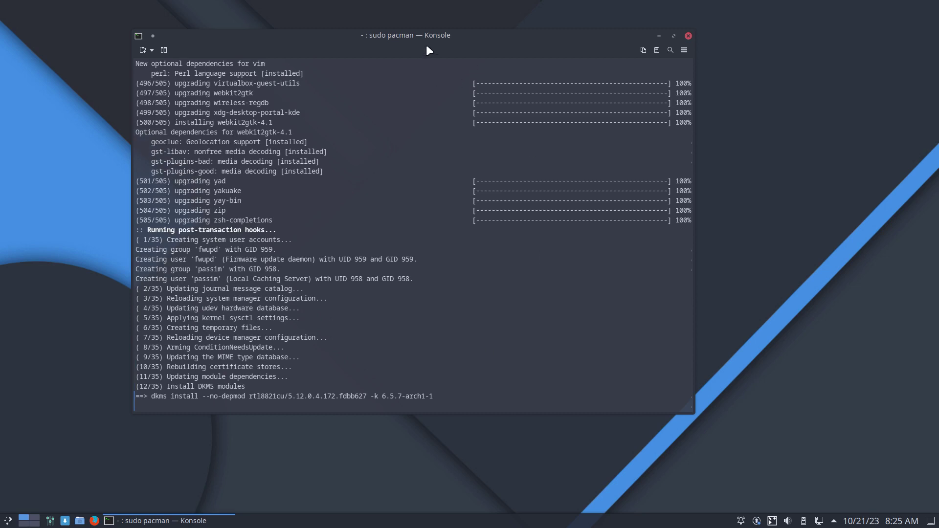
- Nudge the Konsole window up and highlight the DKMS and broadcom-wl module build lines
drag(428, 36, 464, 25)
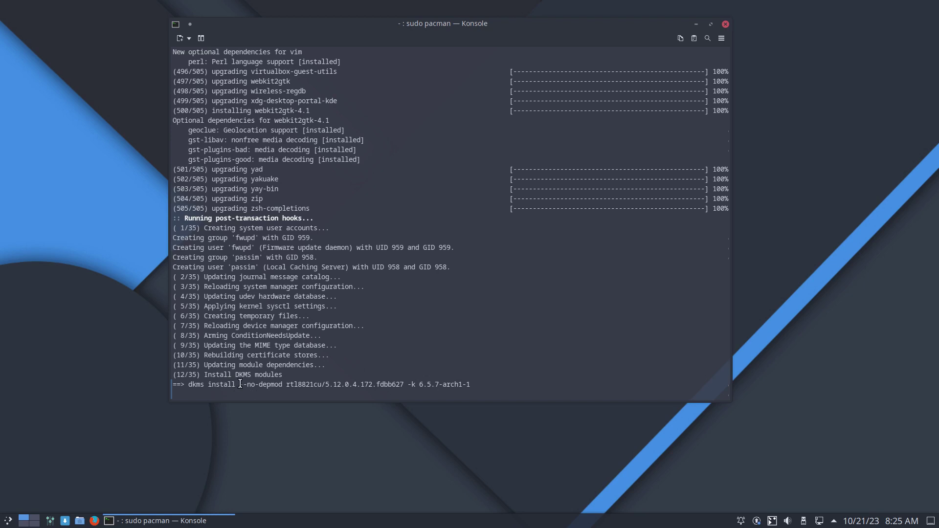
mouse_move(204, 376)
mouse_down()
mouse_move(285, 375)
mouse_move(203, 375)
mouse_up()
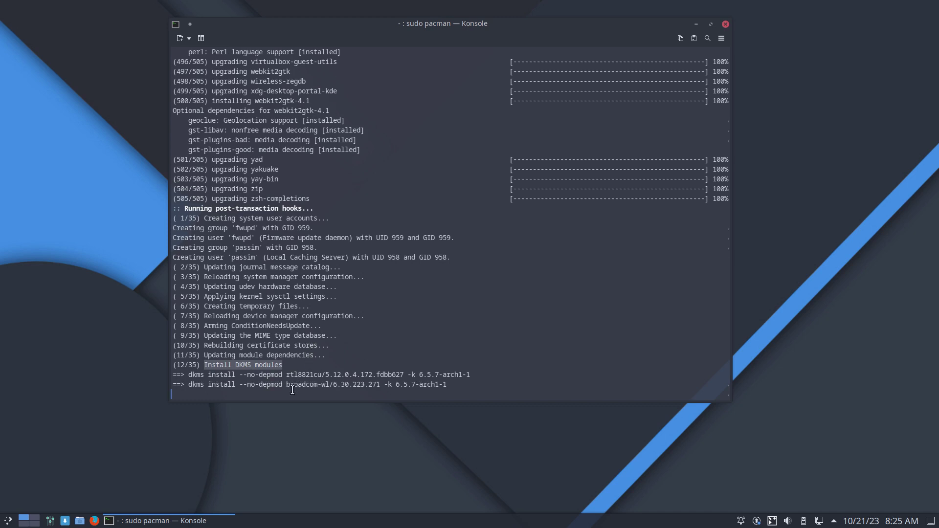
drag(285, 386, 447, 385)
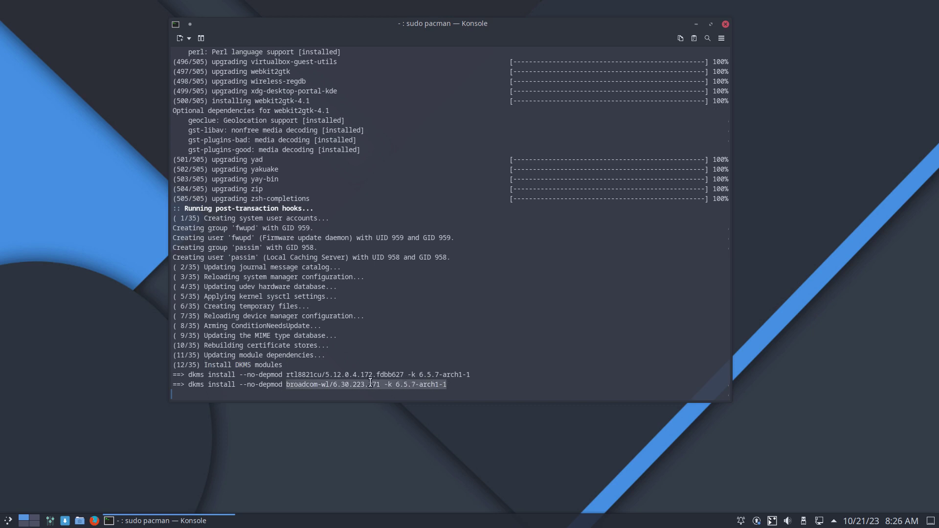
drag(289, 366, 344, 342)
- Highlight the initramfs build hook lines and then the finished initramfs generation
click(347, 277)
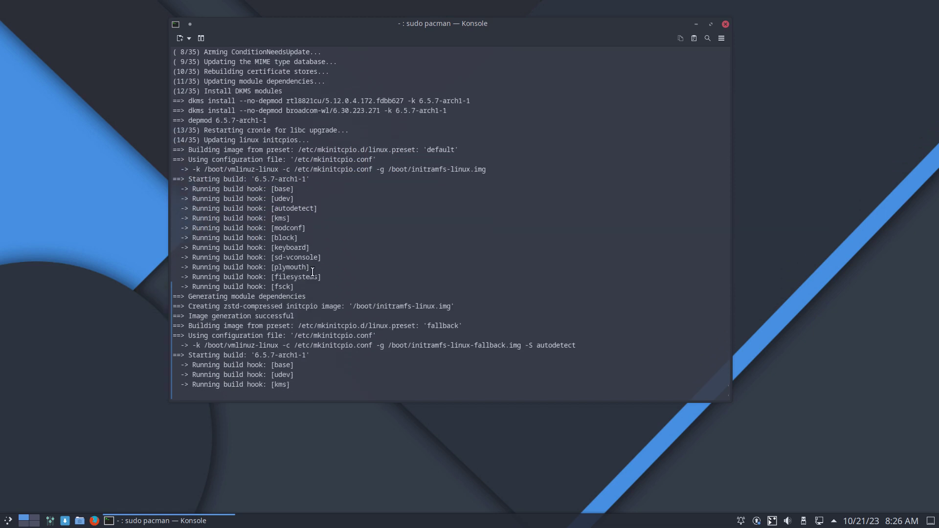
drag(308, 287, 177, 141)
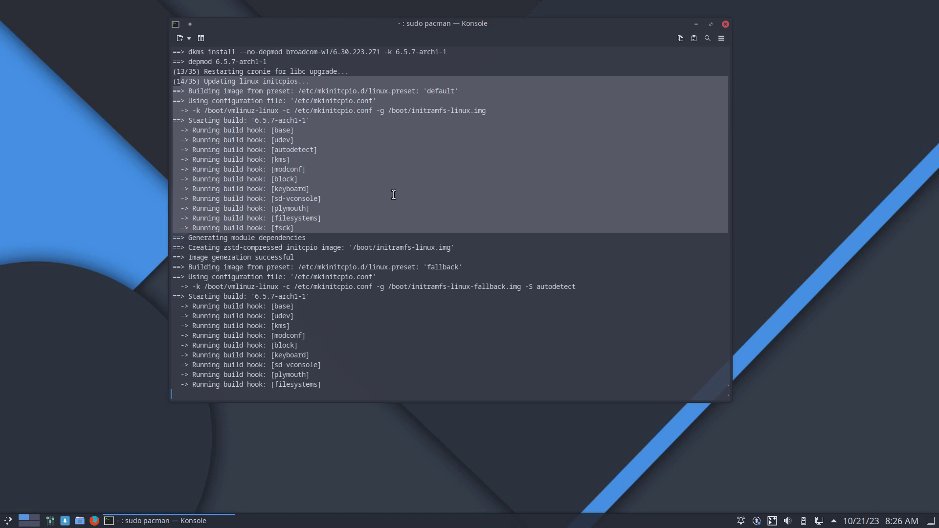
click(338, 175)
drag(308, 168, 253, 101)
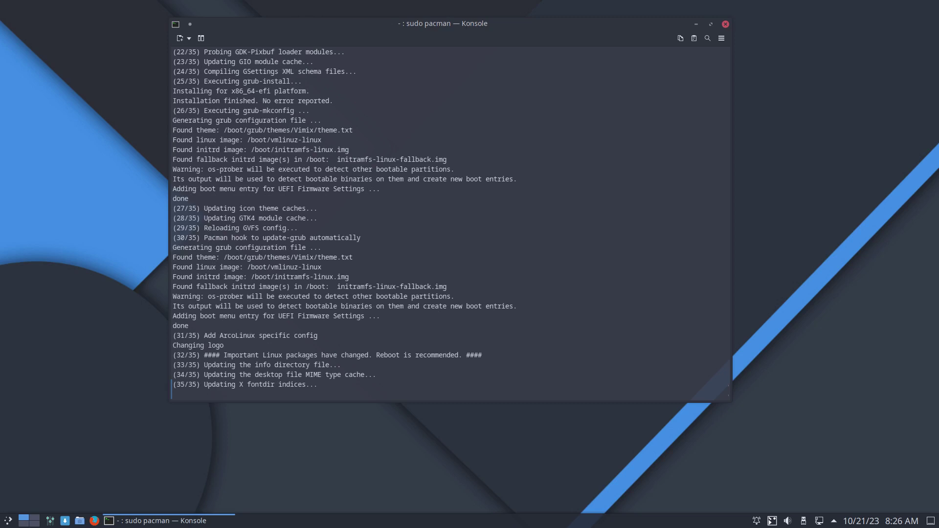
- Reboot with the sr alias and boot ArcoLinux straight from the GRUB menu
text(sr)
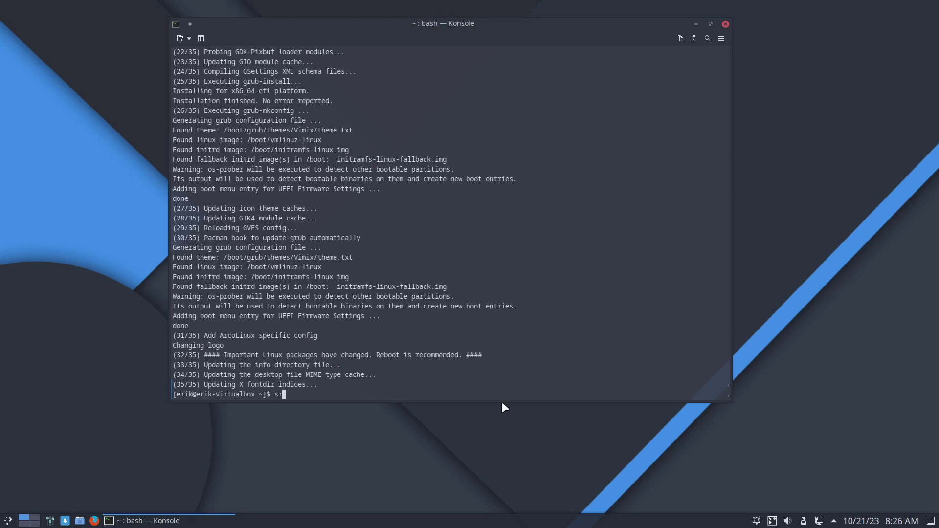
key(Return)
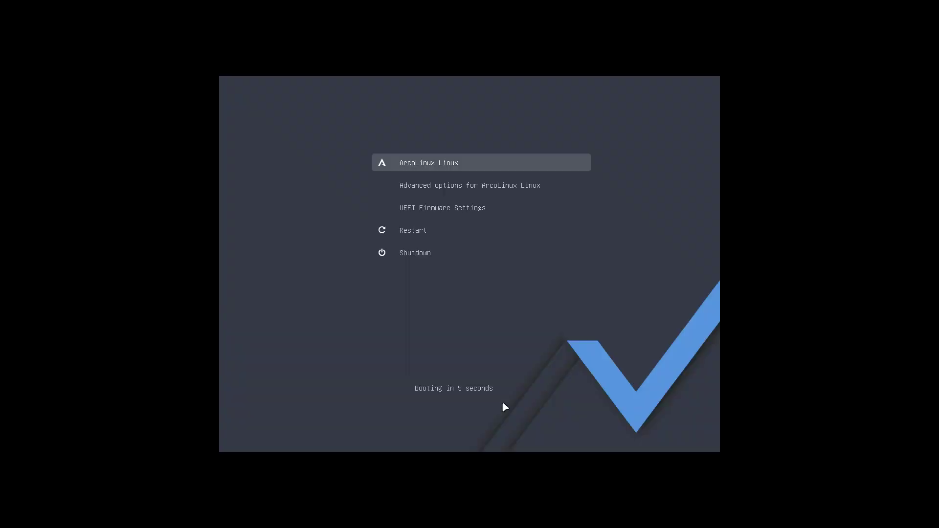
key(Return)
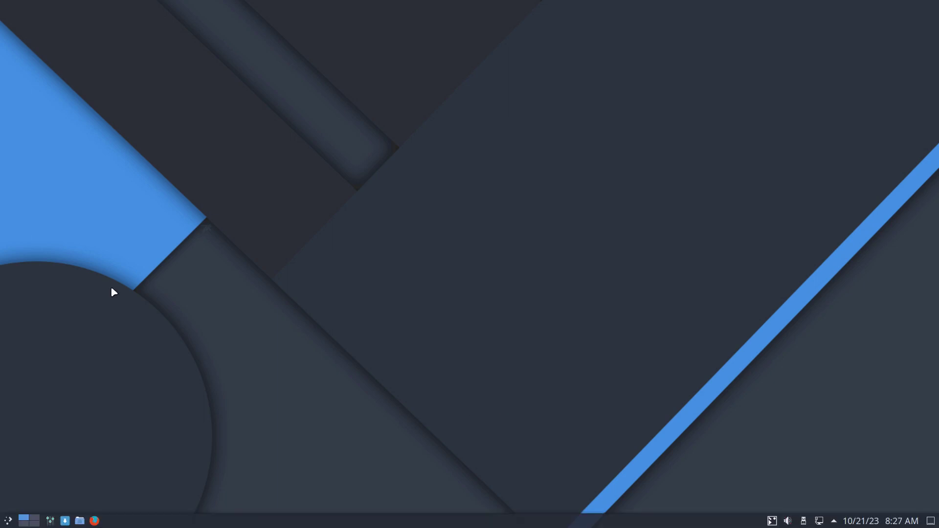
- In a new Konsole, run update with the sudo password, then run upall
key(ctrl+alt+t)
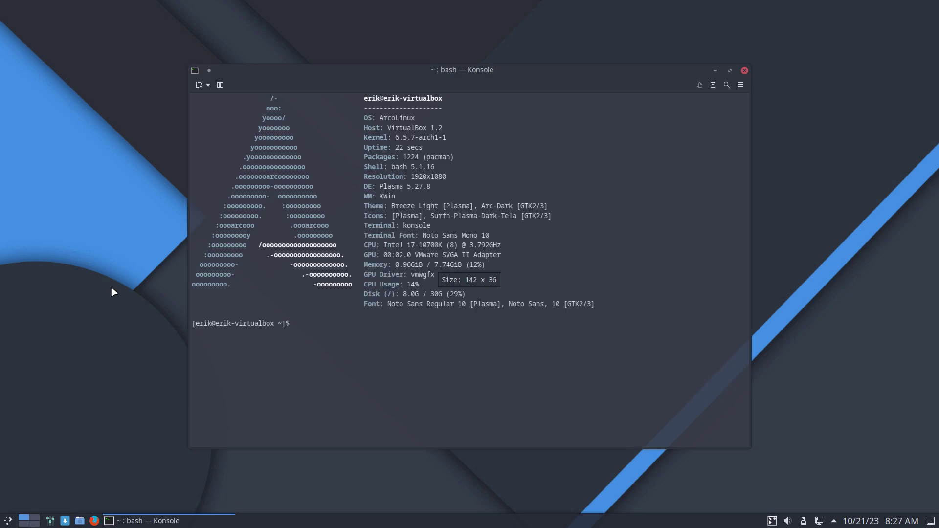
text(update)
key(Return)
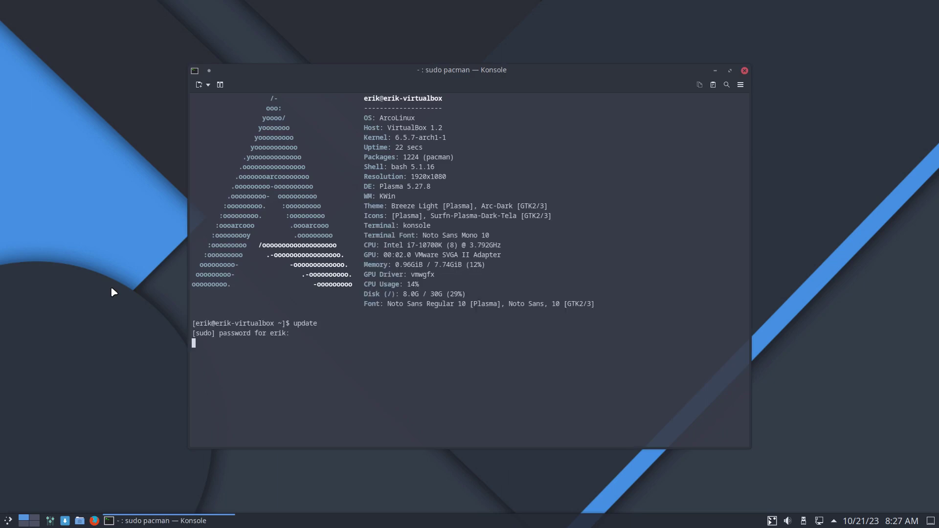
key(Return)
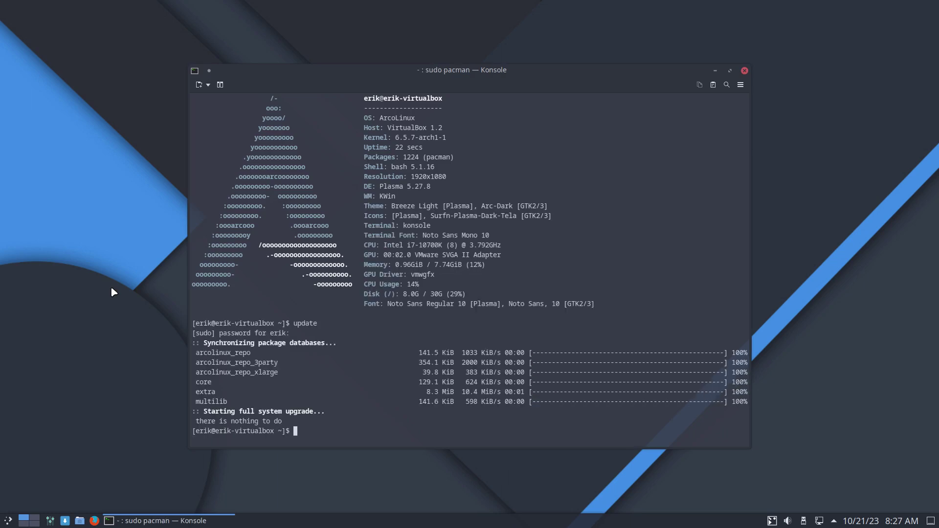
text(upall)
key(Return)
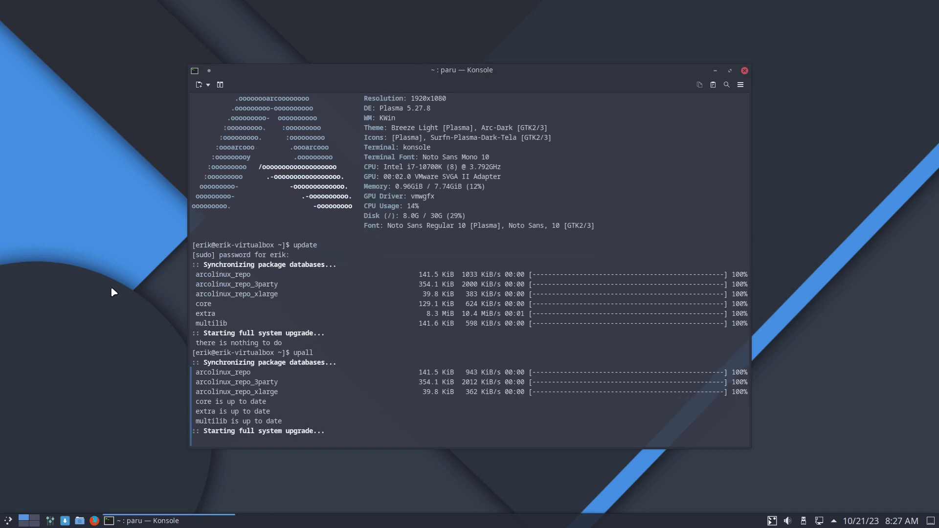